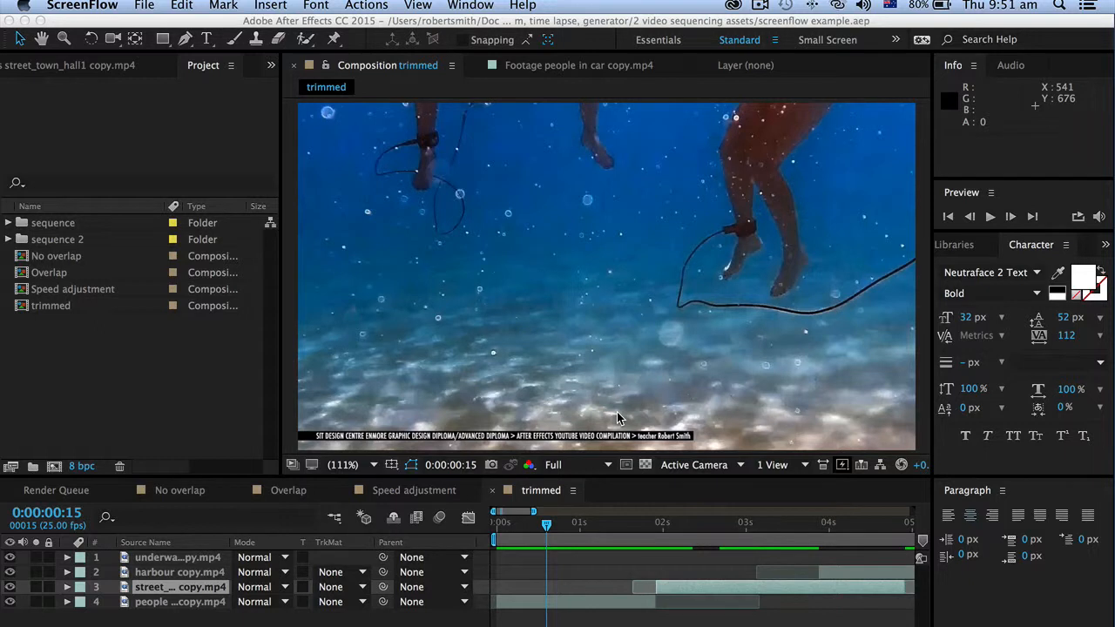
- Duplicate the sequence folder in the project
click(172, 366)
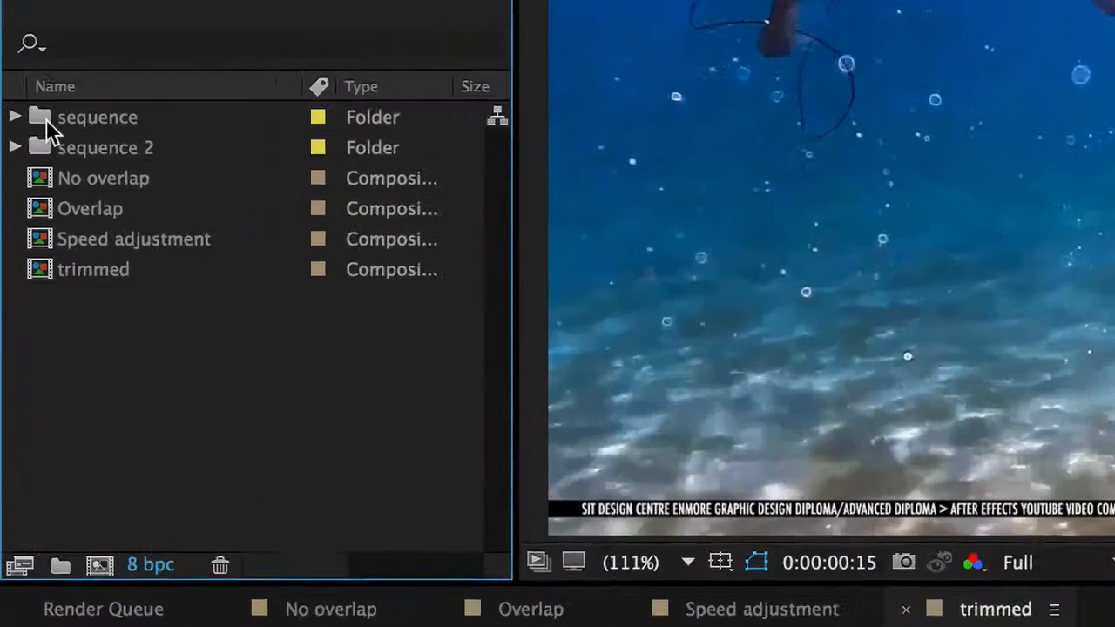
click(23, 223)
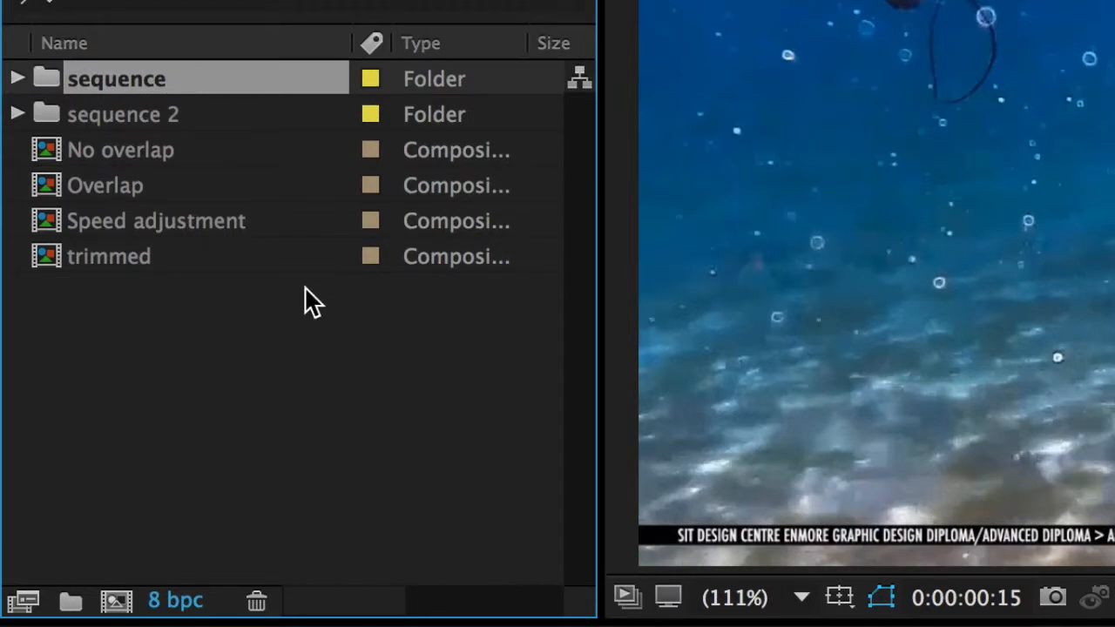
key(ctrl+d)
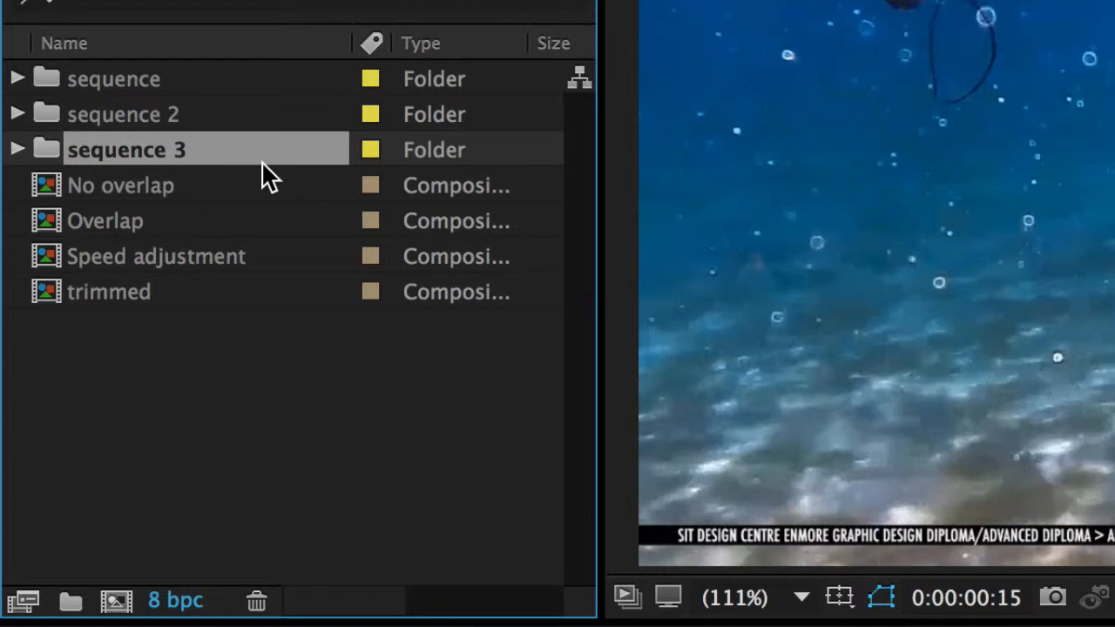
- Duplicate all four clips inside the sequence 3 folder twice, making three copies of each
click(18, 150)
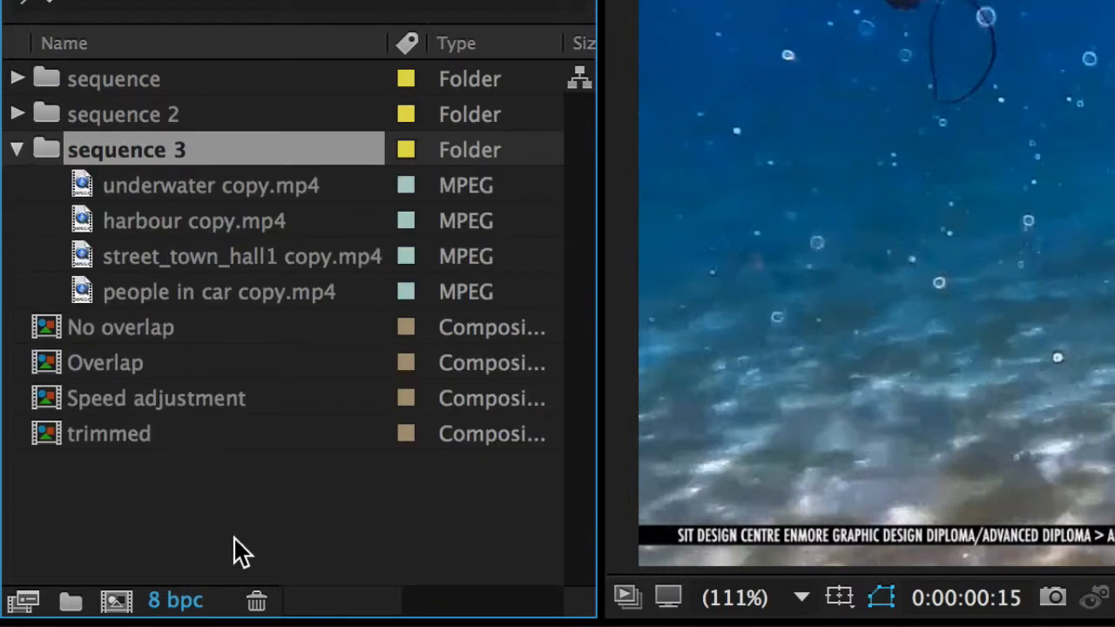
click(133, 193)
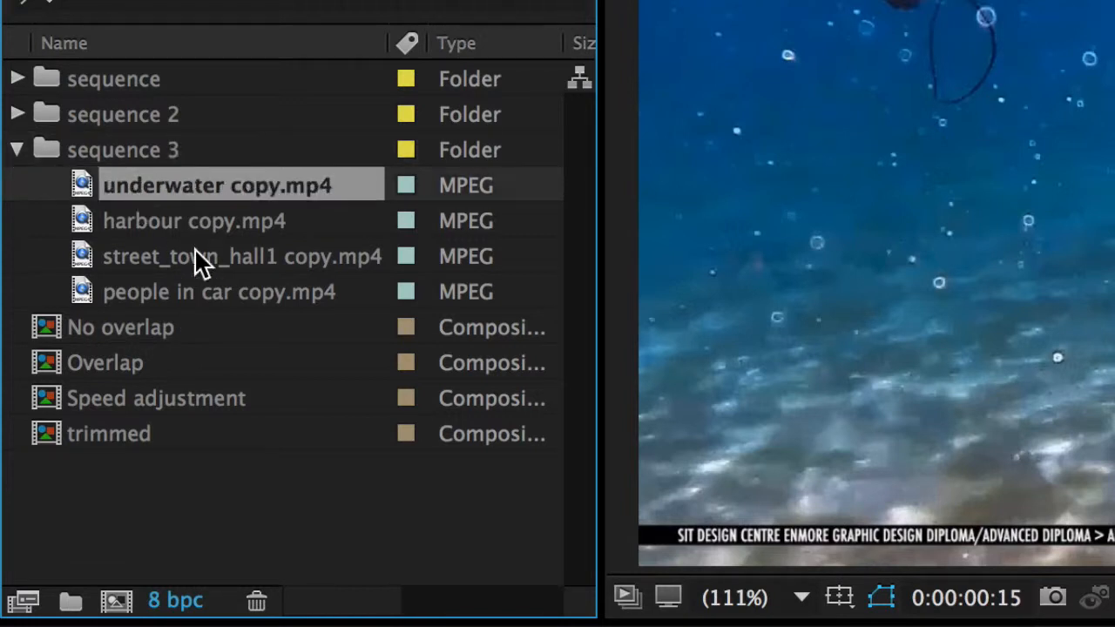
shift+click(151, 300)
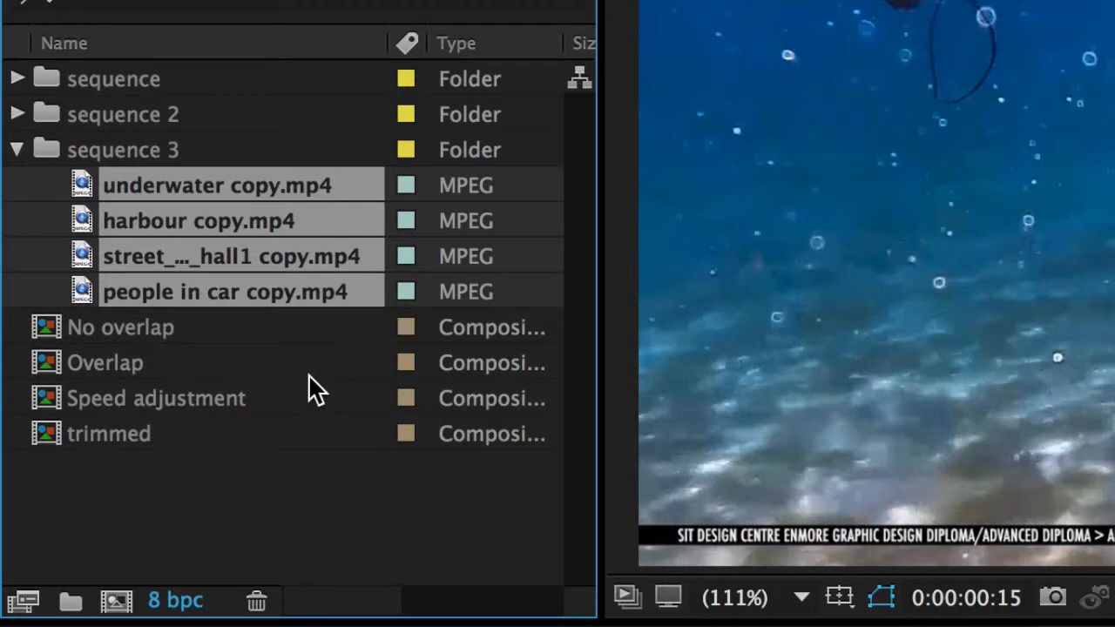
key(ctrl+d)
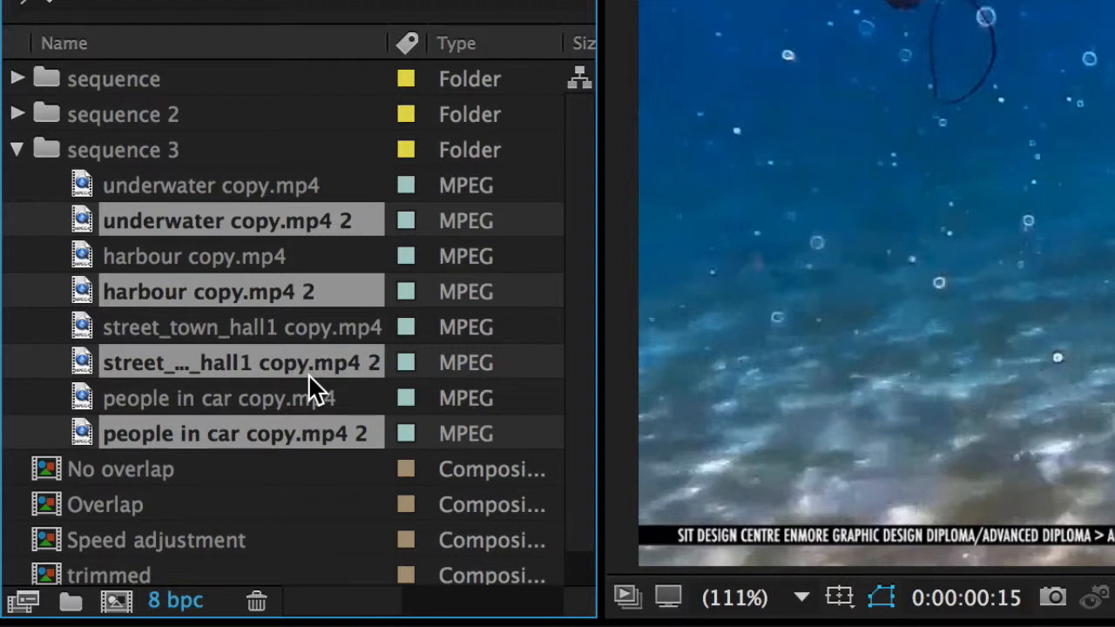
key(ctrl+d)
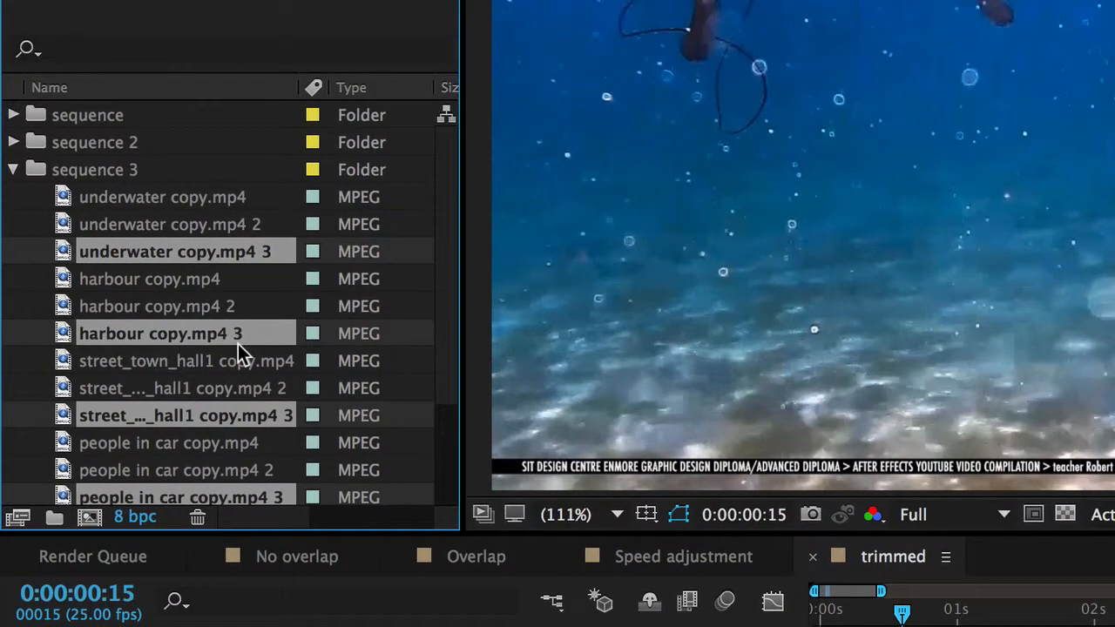
- Open underwater copy.mp4 as footage and trim it with an in point at 0:52:36:02 and an out point at 0:52:36:19
click(224, 198)
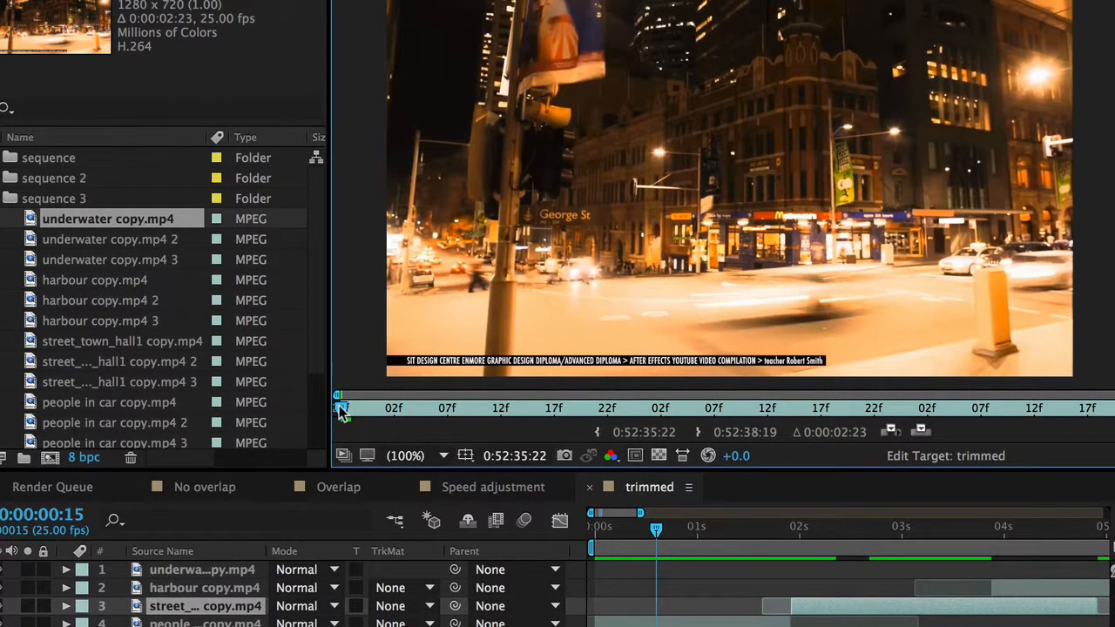
drag(341, 411, 391, 416)
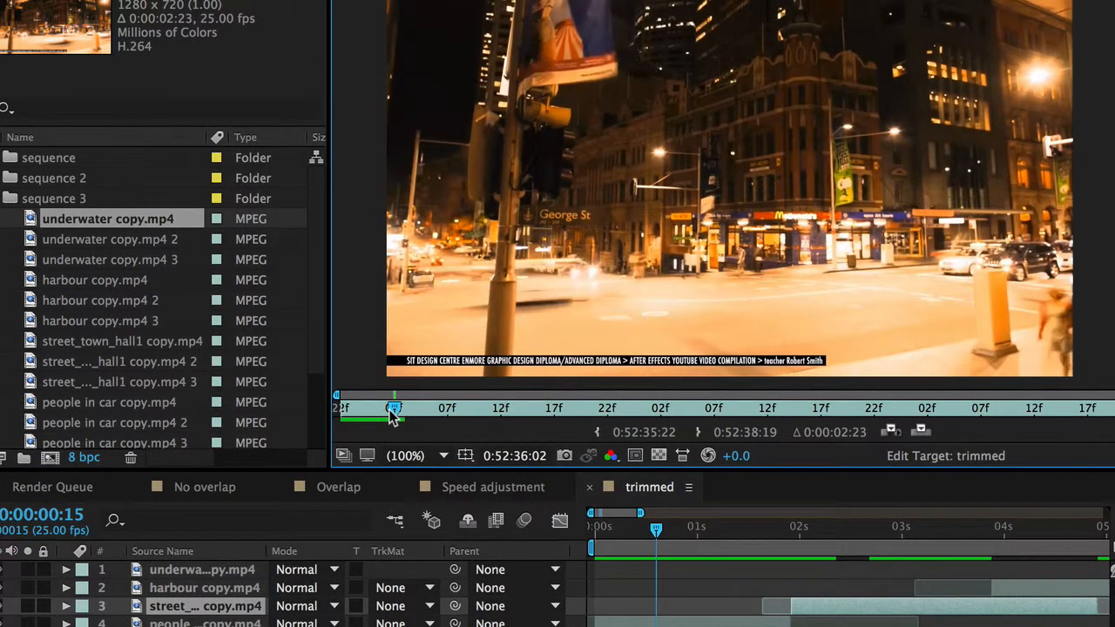
click(598, 432)
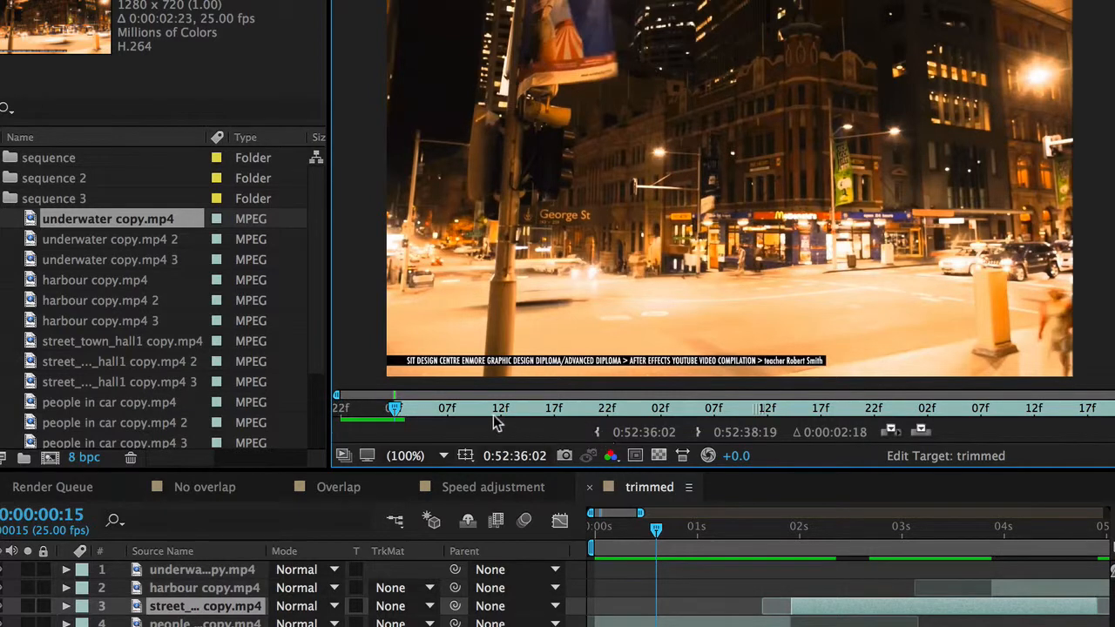
drag(394, 407, 574, 425)
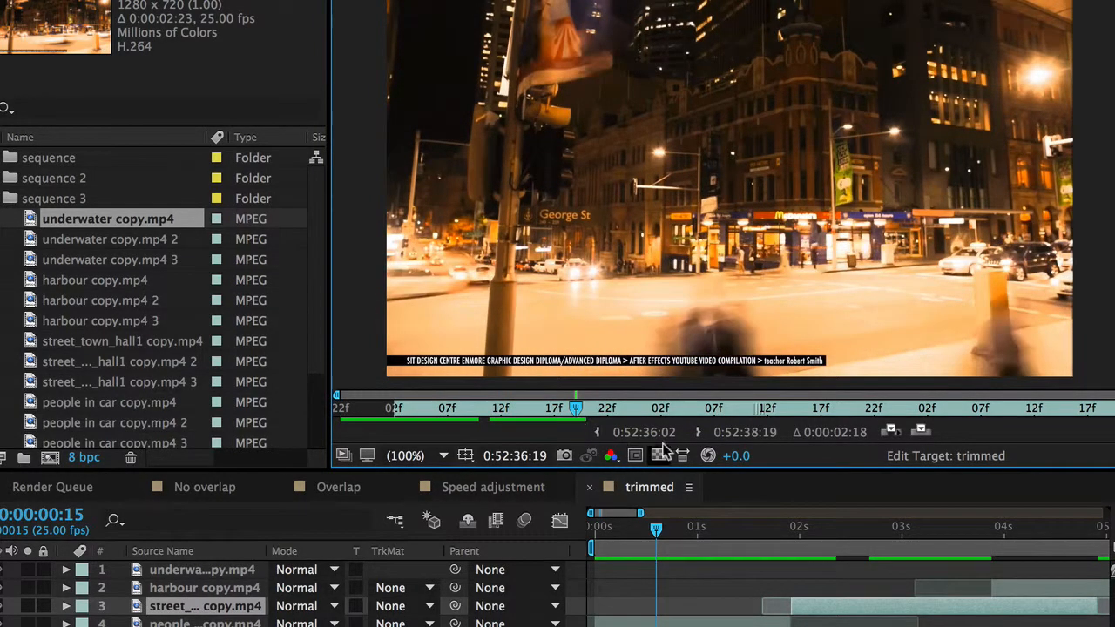
click(700, 428)
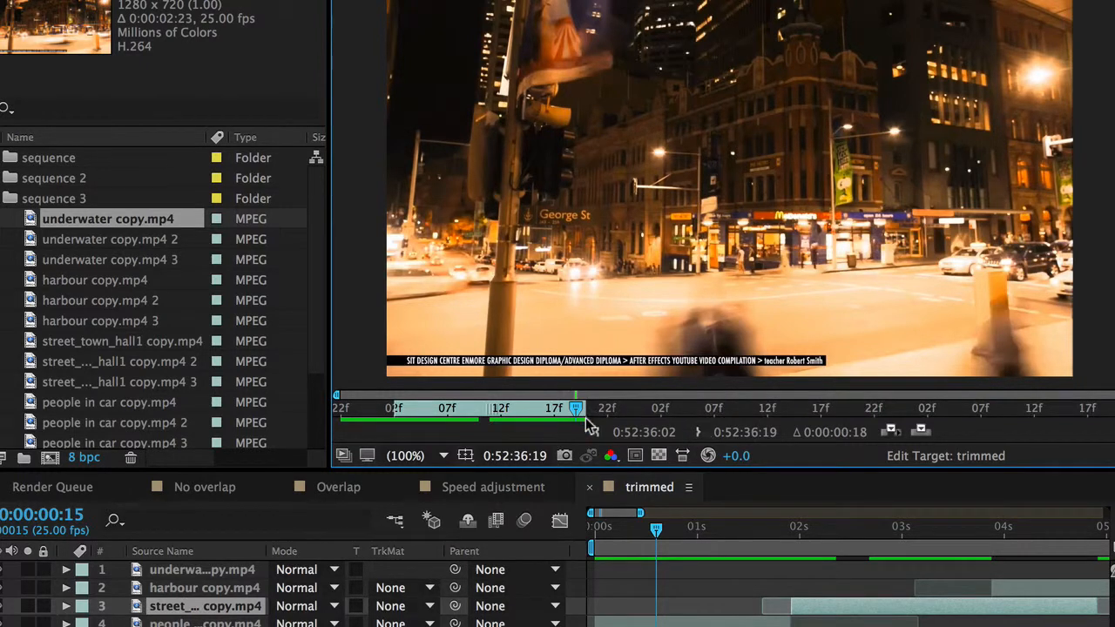
- Open underwater copy.mp4 2 as footage and set its in point to 0:52:36:22 and its out point to 0:52:37:10
click(28, 240)
double_click(29, 240)
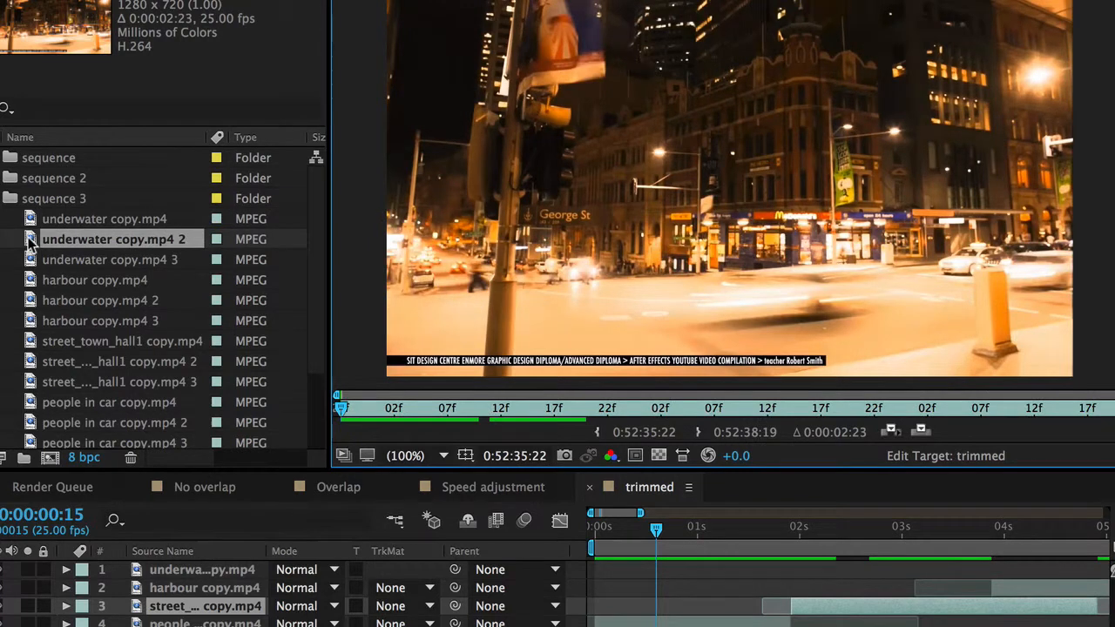
drag(339, 409, 607, 410)
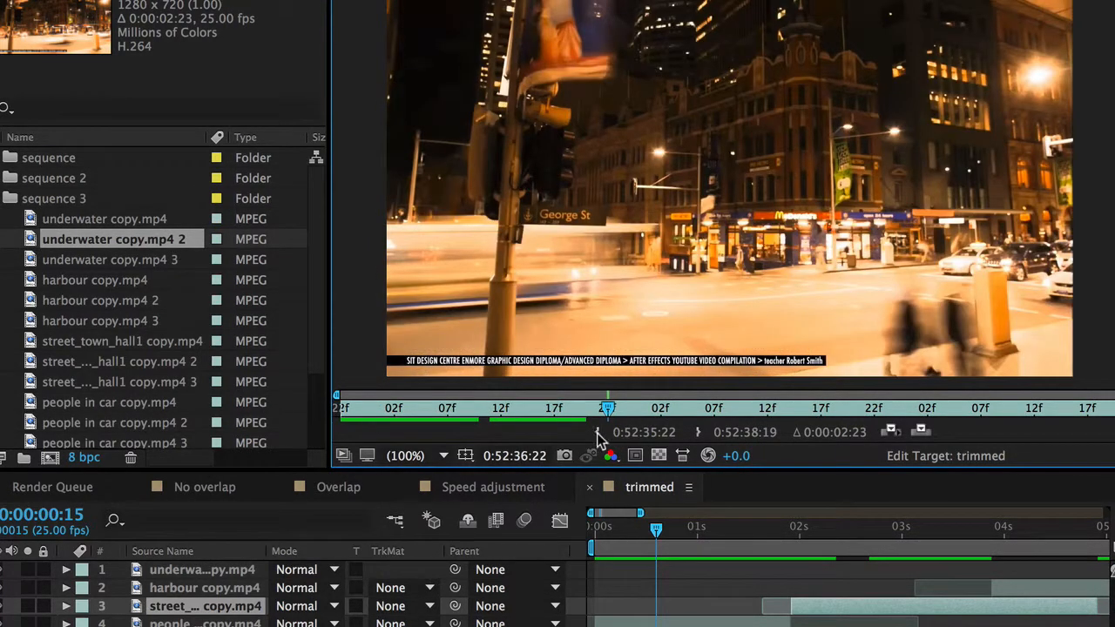
click(597, 432)
key(space)
drag(679, 418, 747, 415)
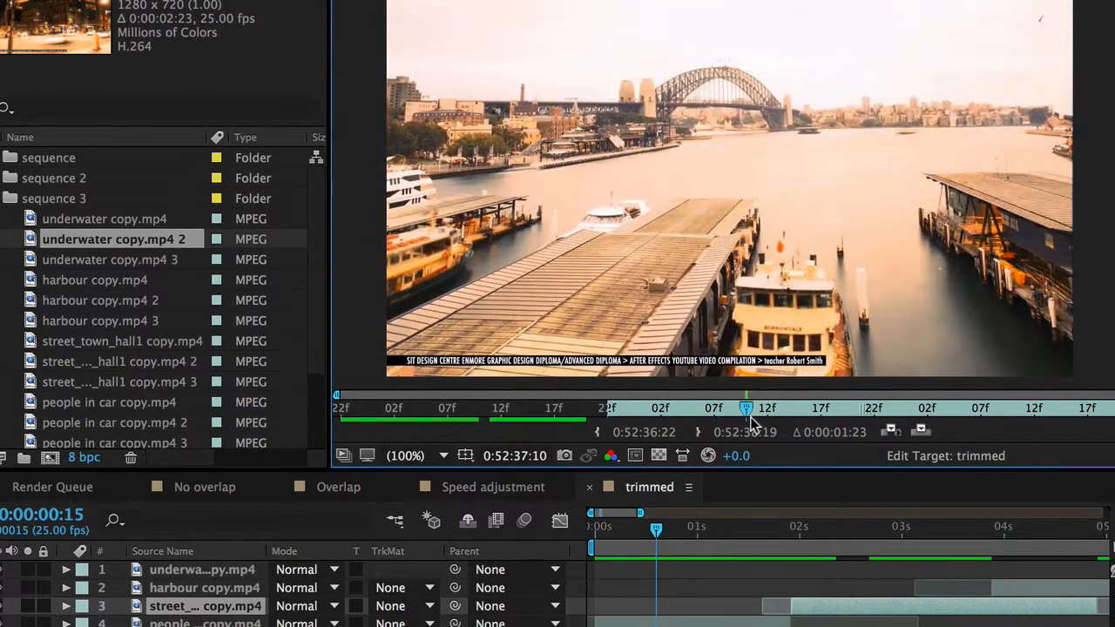
click(699, 432)
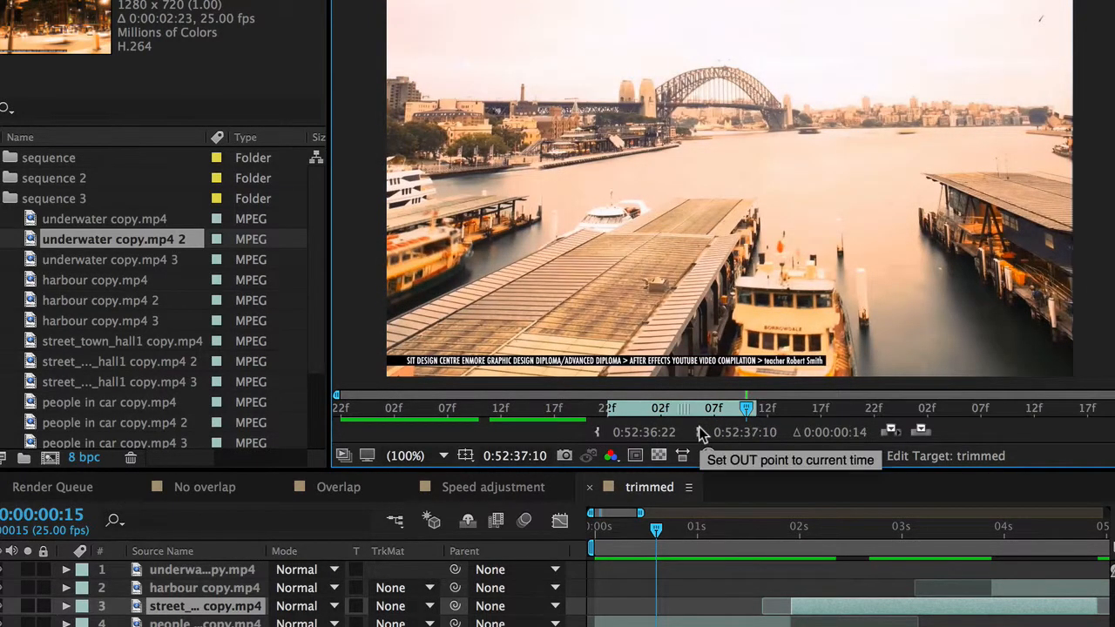
- Open underwater copy.mp4 3 as footage and set its in point to 0:52:38:01 and its out point to 0:52:38:13
double_click(30, 259)
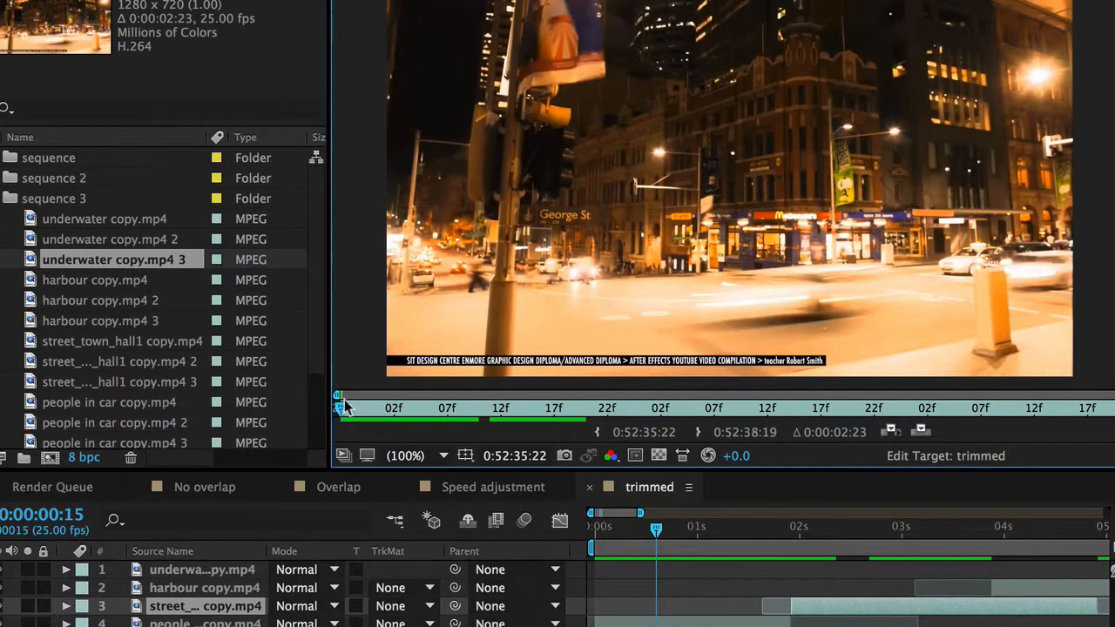
drag(342, 411, 984, 453)
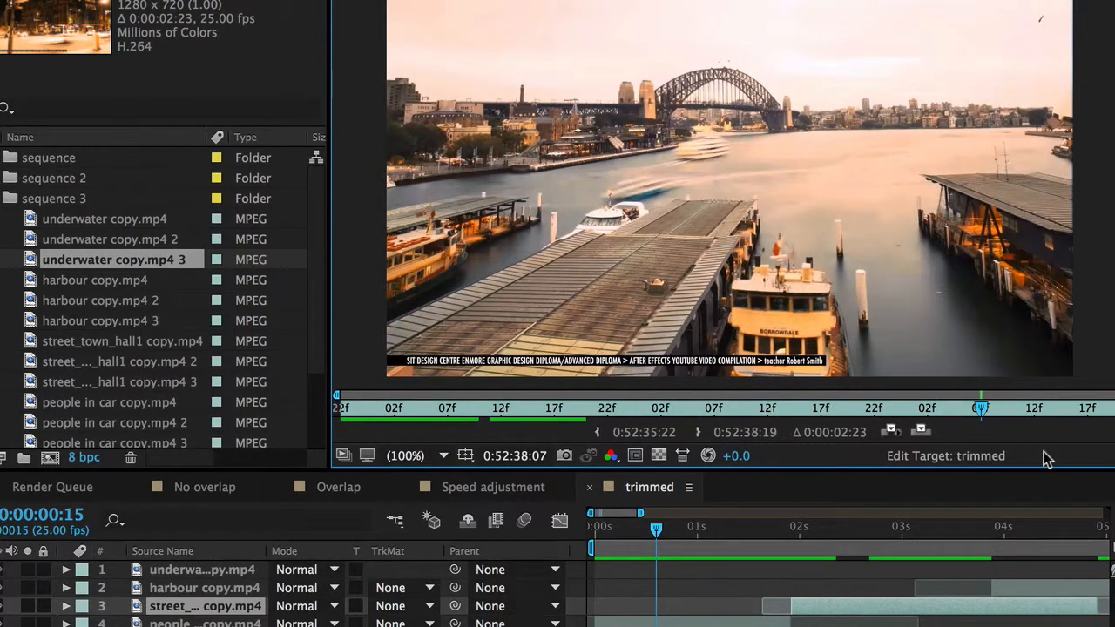
drag(981, 409, 918, 411)
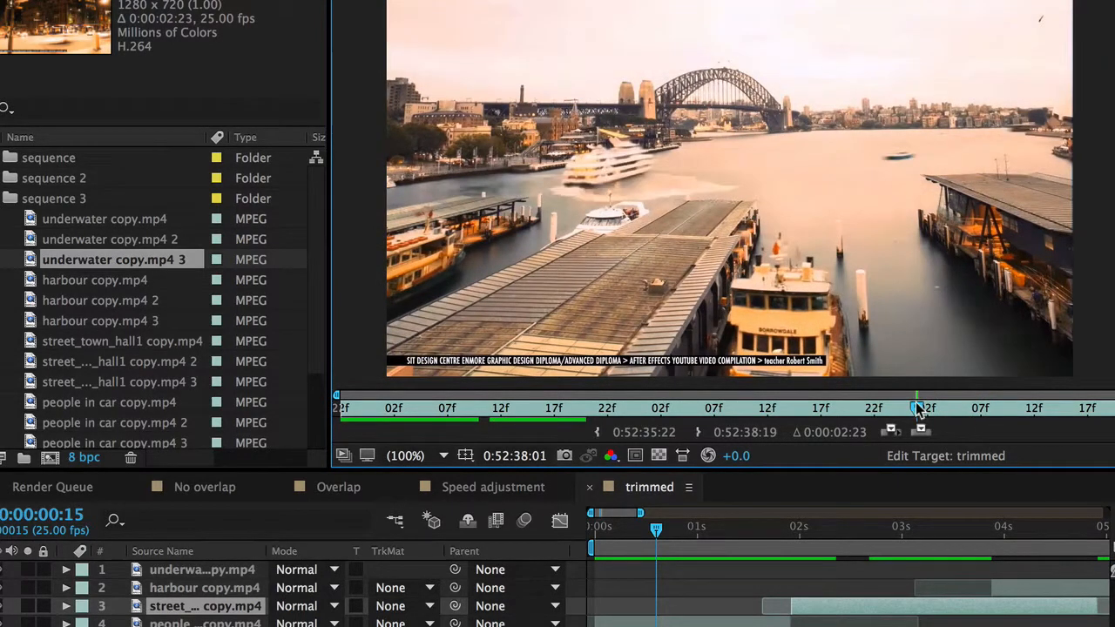
click(597, 432)
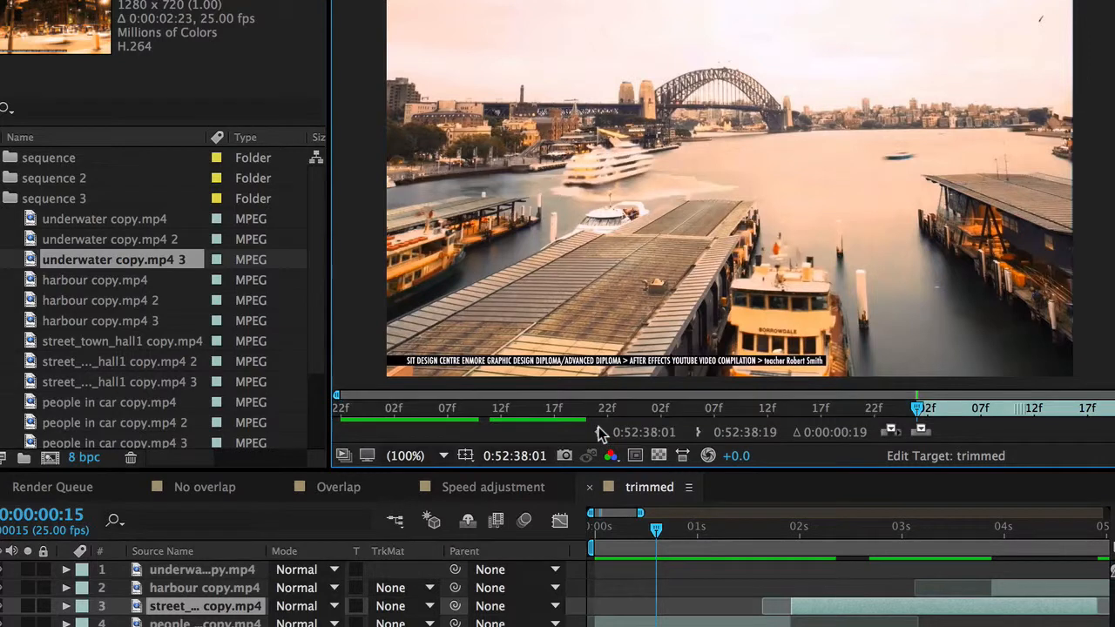
drag(920, 416, 1045, 409)
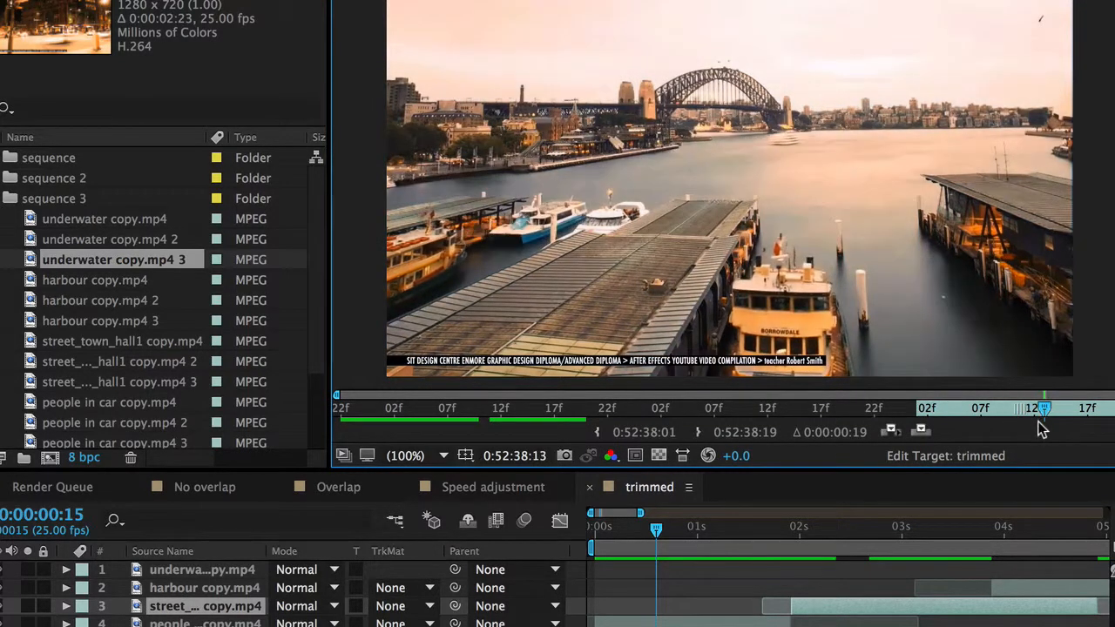
click(694, 435)
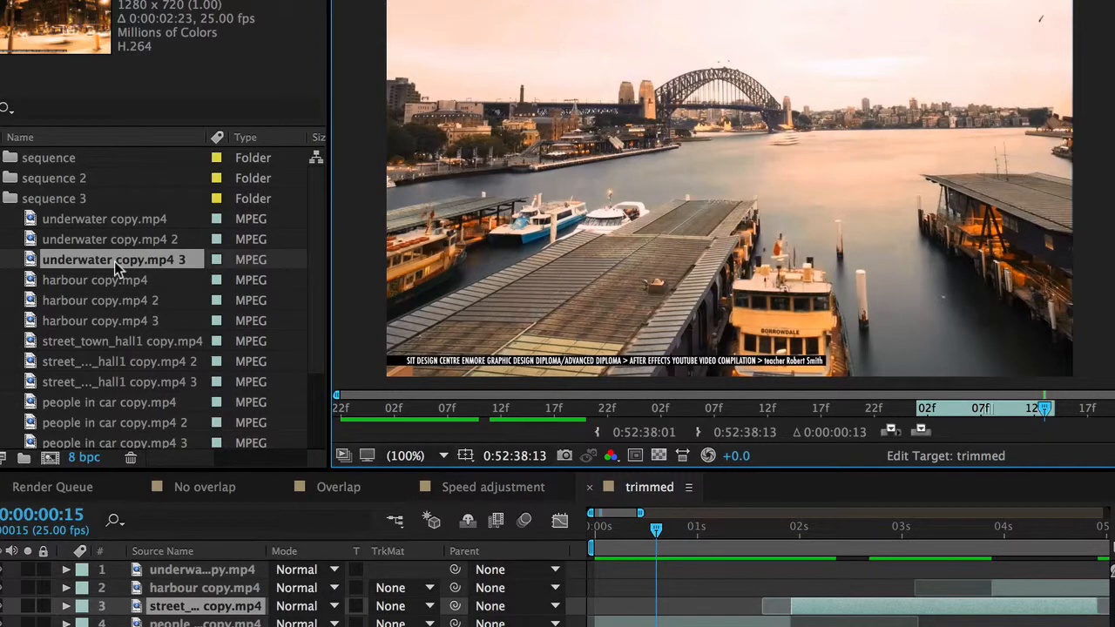
click(19, 287)
double_click(22, 287)
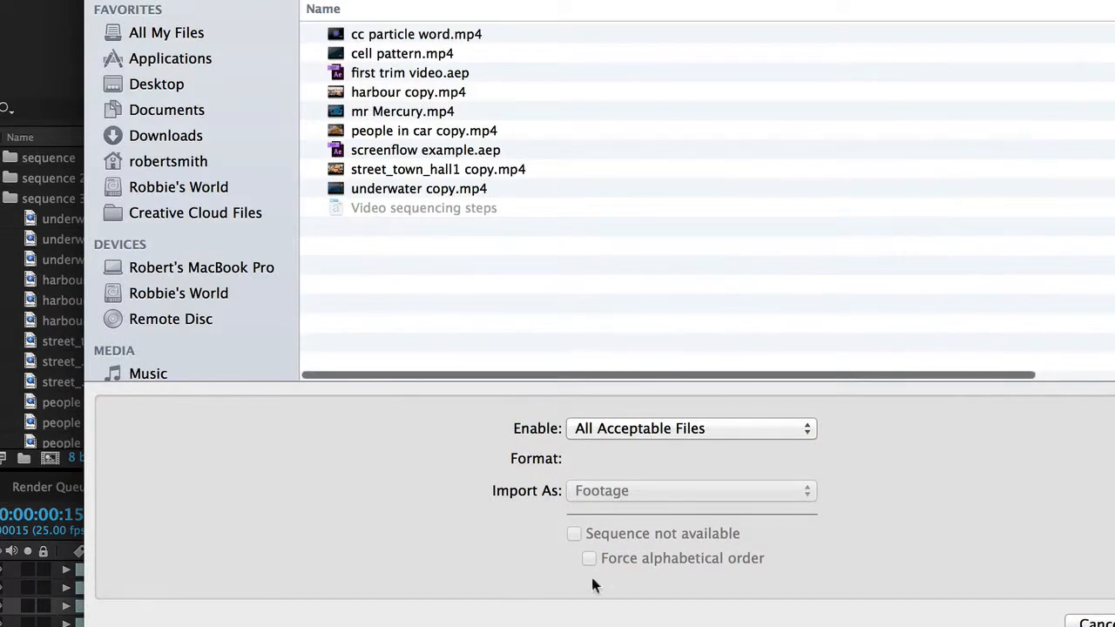
click(1099, 620)
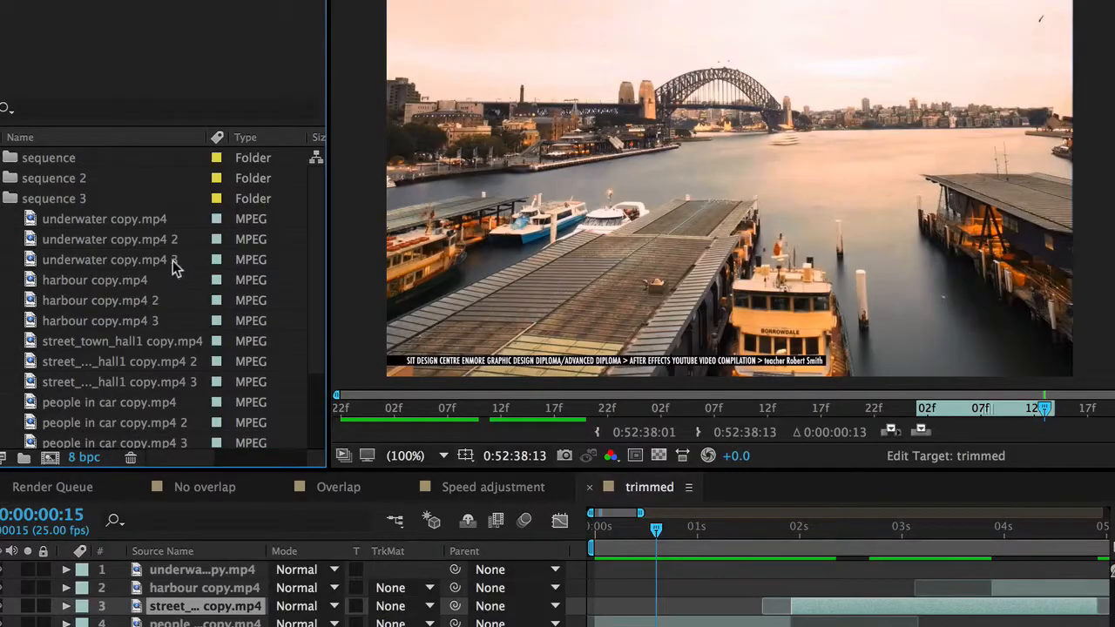
- Open harbour copy.mp4 as footage and set its in point to 0:39:07:15 and its out point to 0:39:08:12
double_click(28, 280)
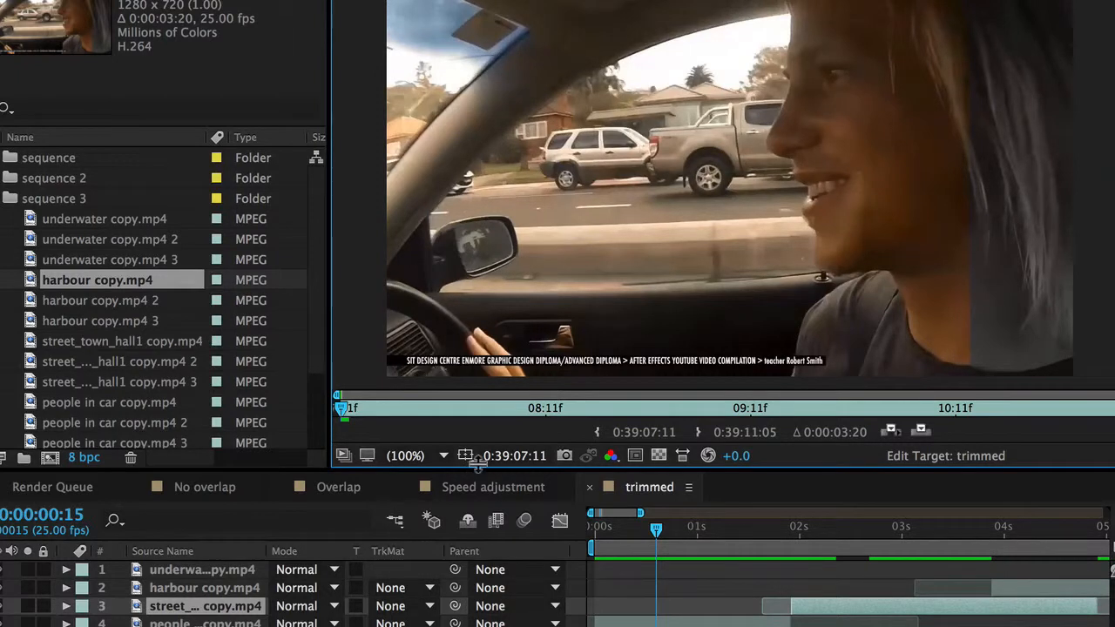
drag(342, 409, 375, 411)
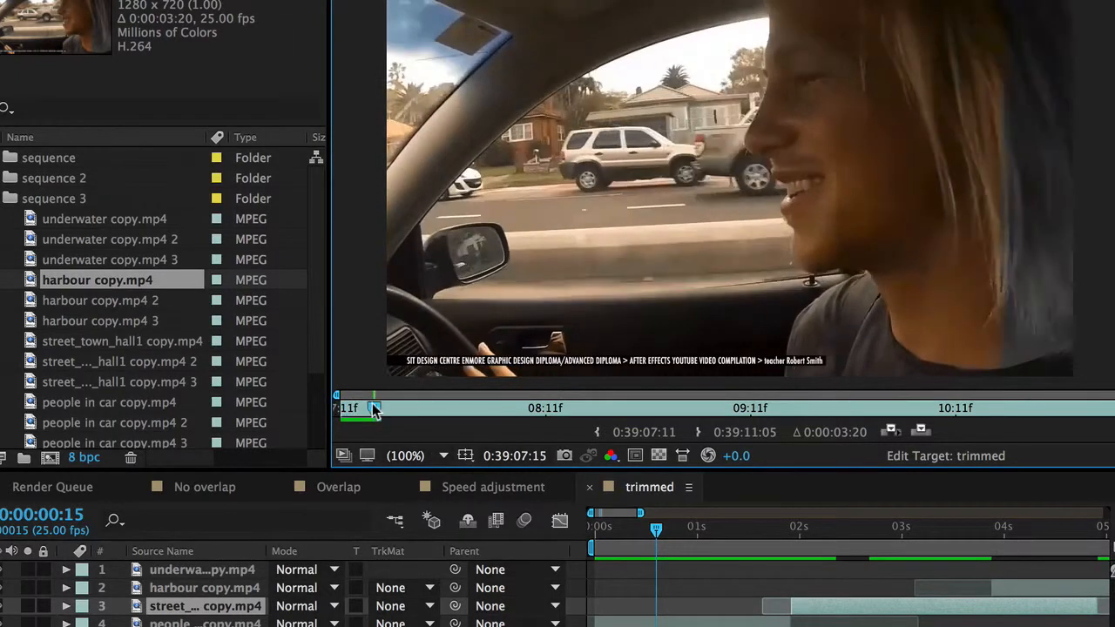
click(598, 430)
click(603, 411)
drag(603, 411, 554, 413)
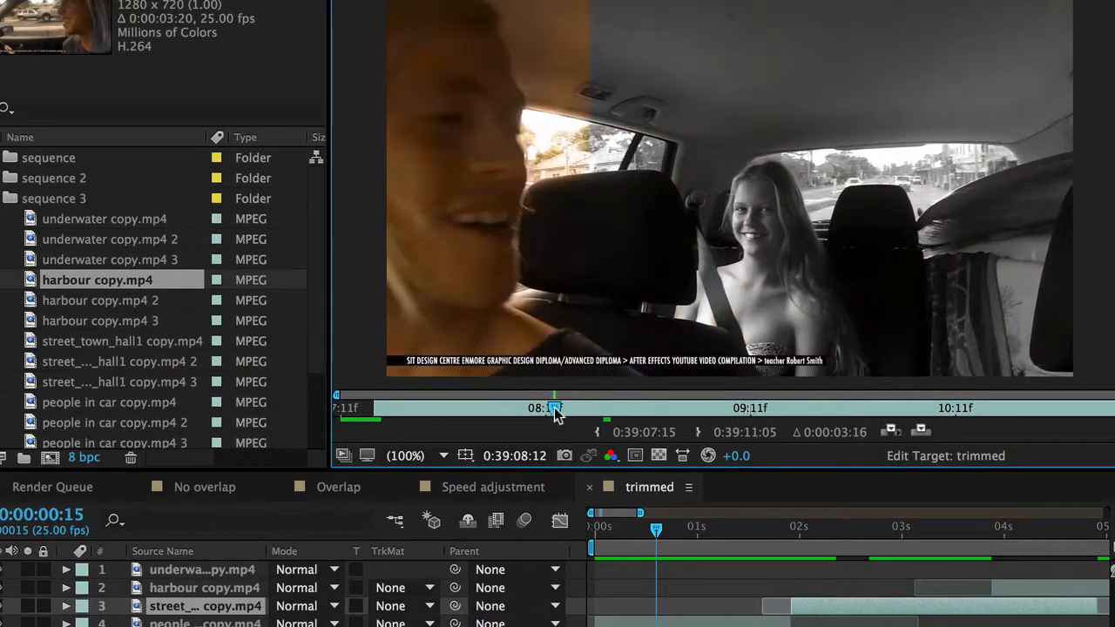
click(697, 433)
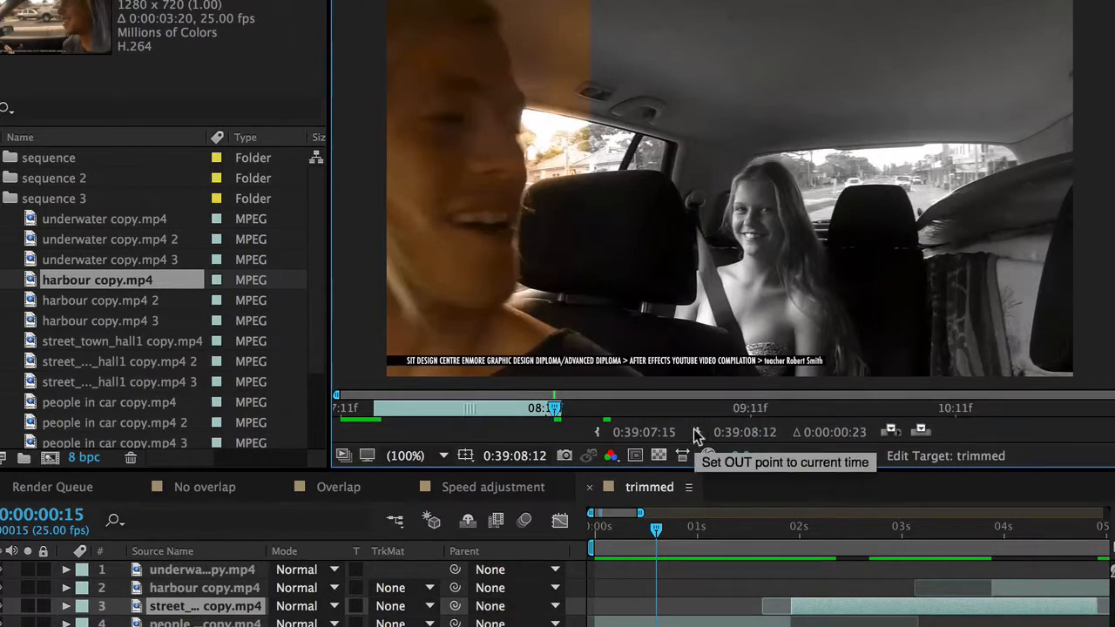
- Open harbour copy.mp4 2 as footage and set its in point to 0:39:08:24 and its out point to 0:39:09:13
click(33, 307)
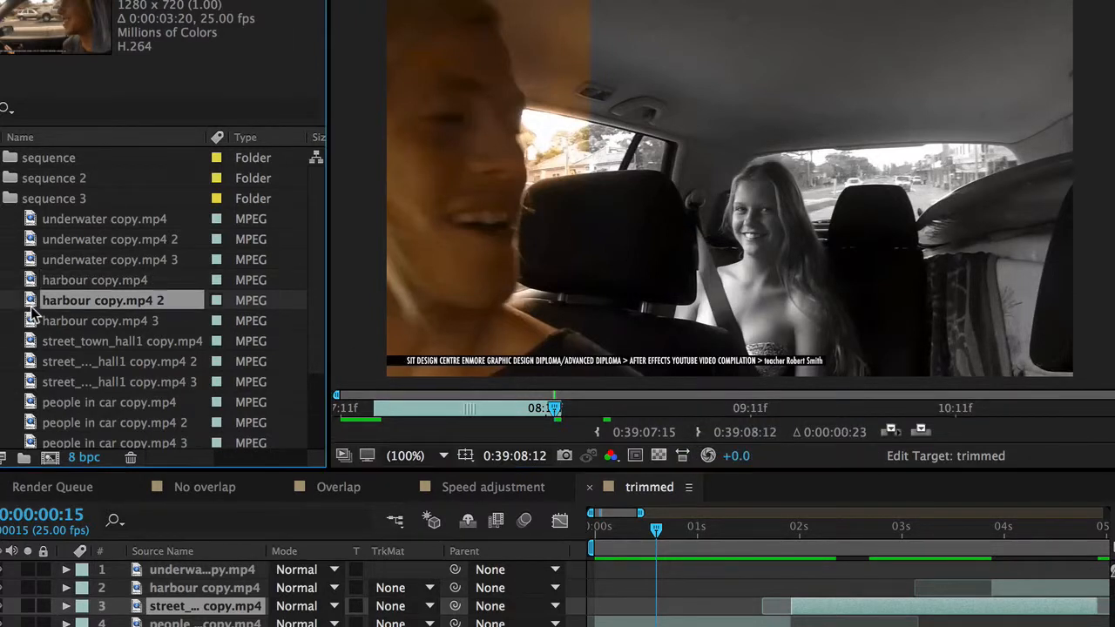
double_click(33, 303)
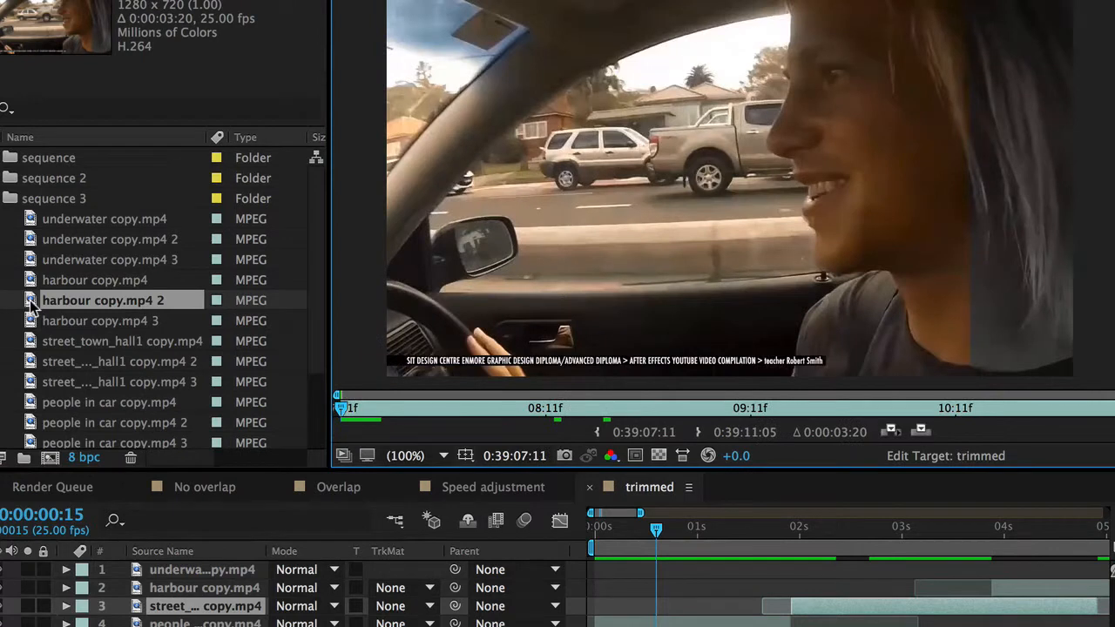
drag(339, 409, 635, 409)
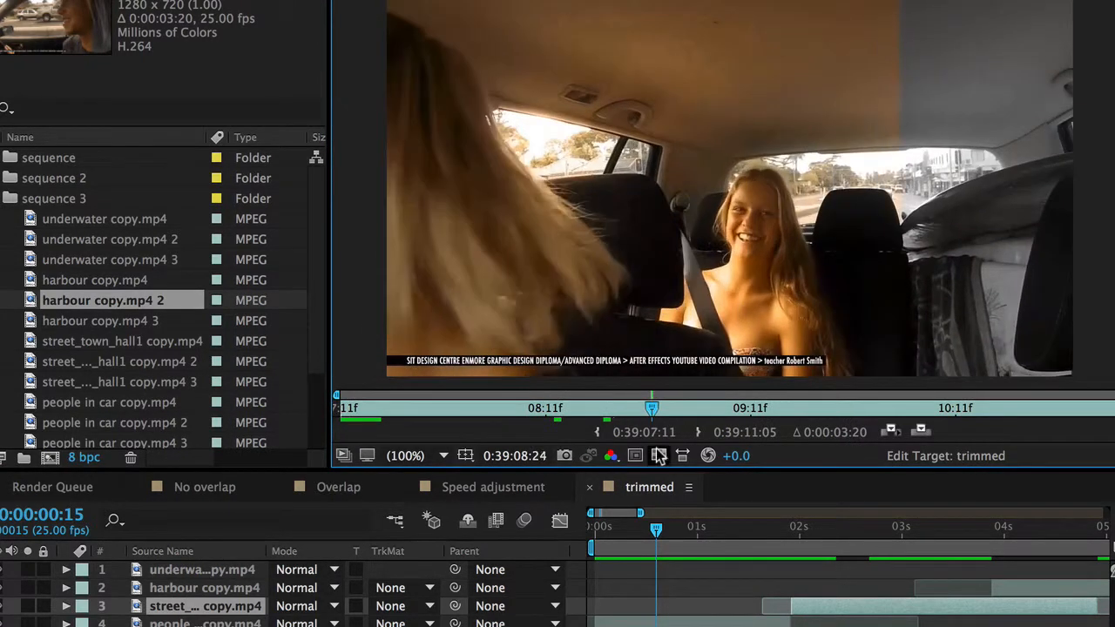
click(596, 432)
drag(658, 407, 766, 408)
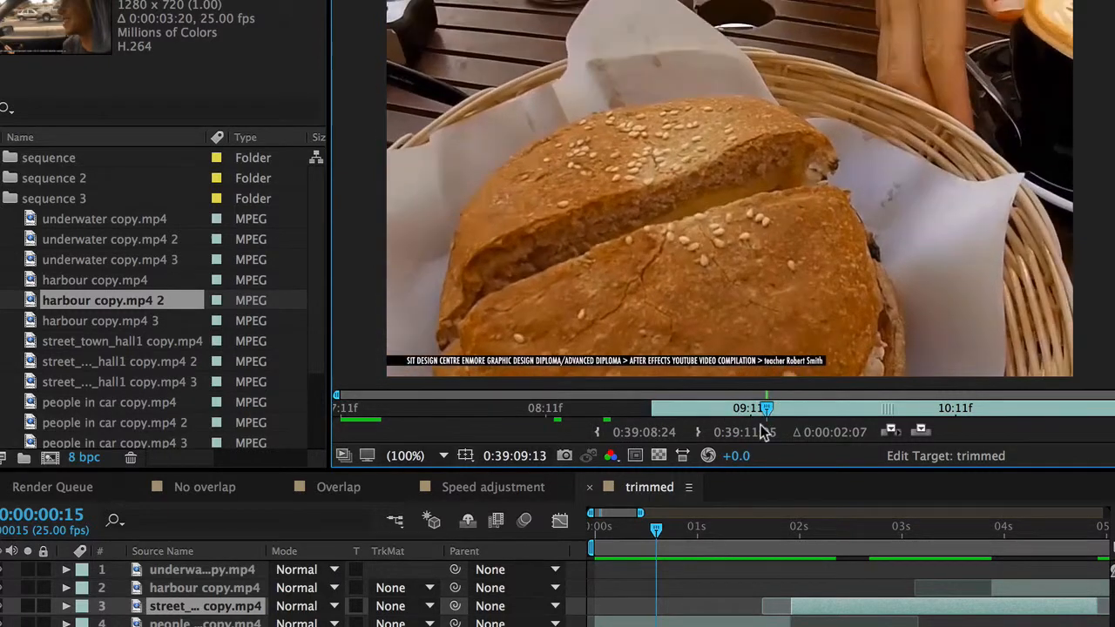
click(698, 432)
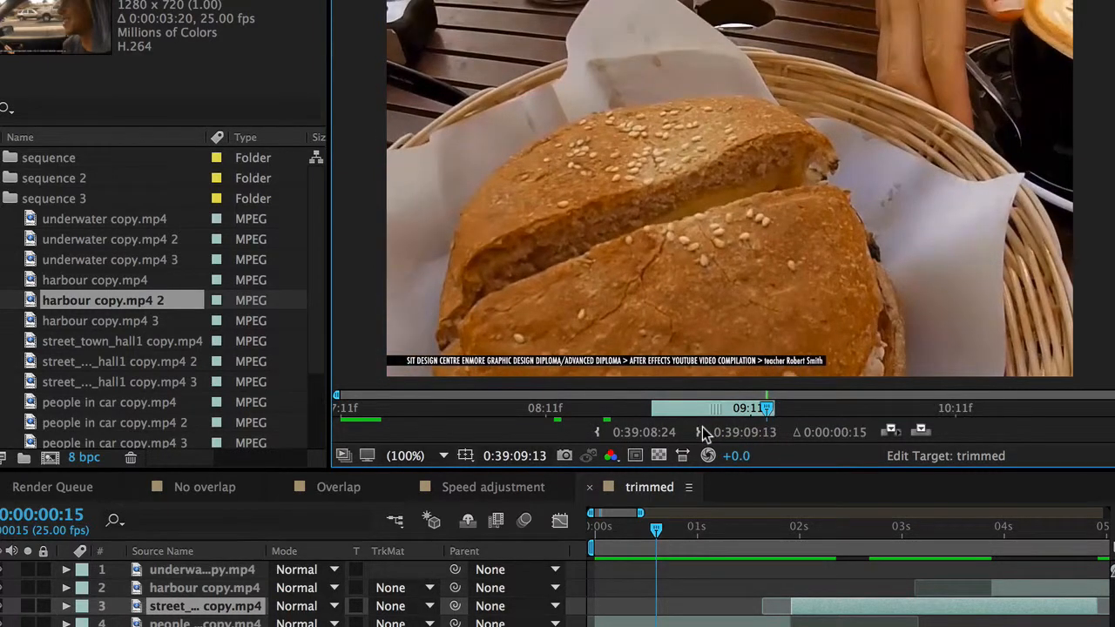
- Open harbour copy.mp4 3 as footage and set its in point to 0:39:09:18 and its out point to 0:39:10:07
double_click(40, 320)
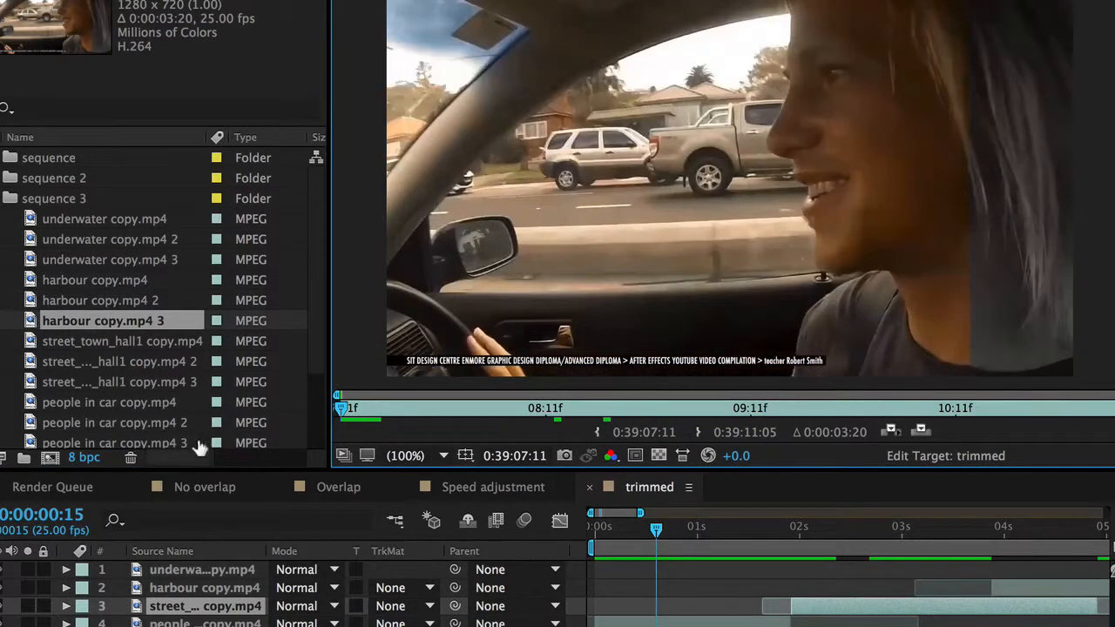
drag(346, 413, 808, 414)
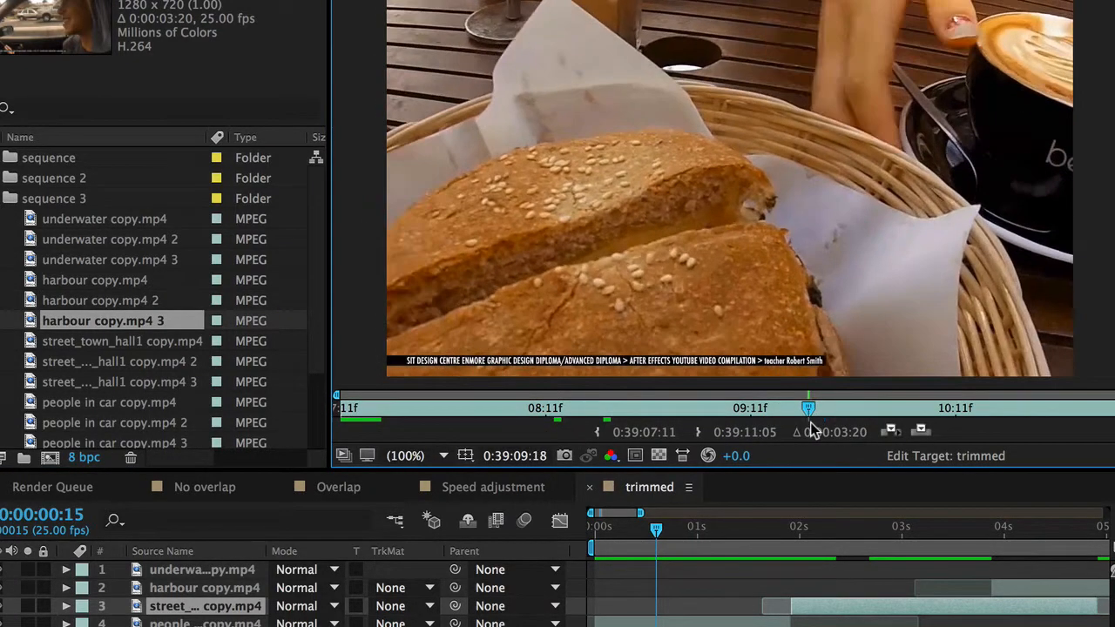
click(597, 432)
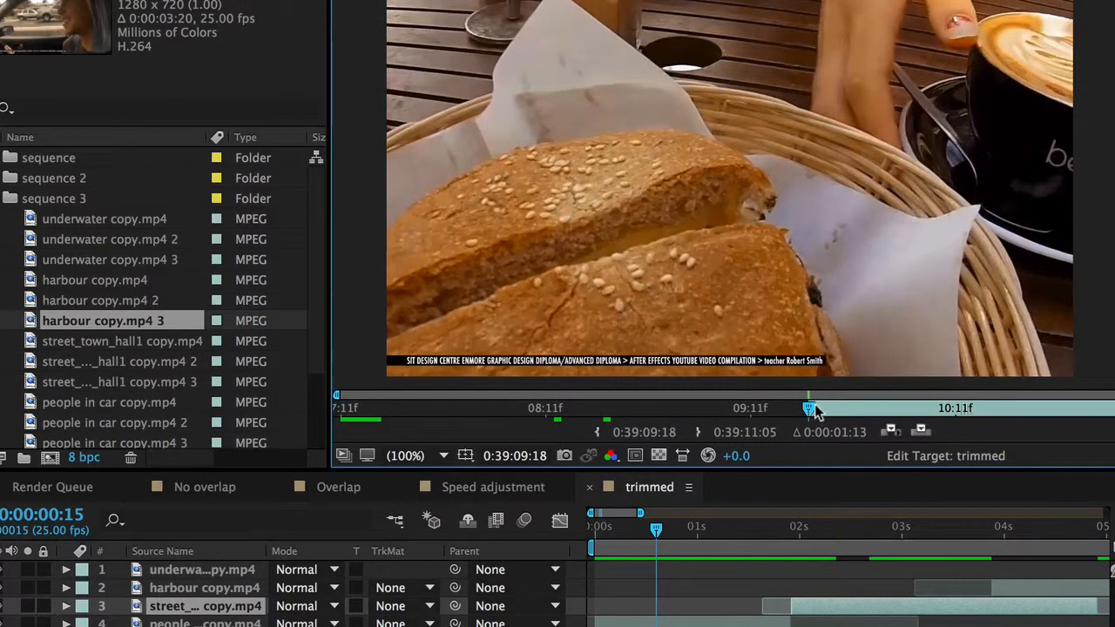
drag(808, 413, 923, 415)
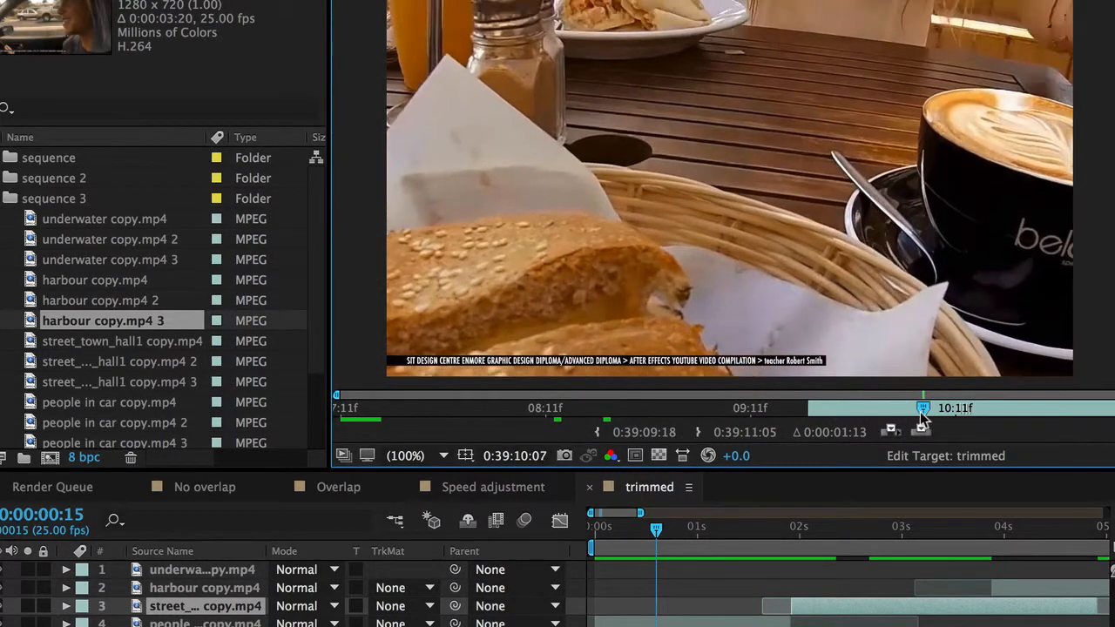
click(698, 433)
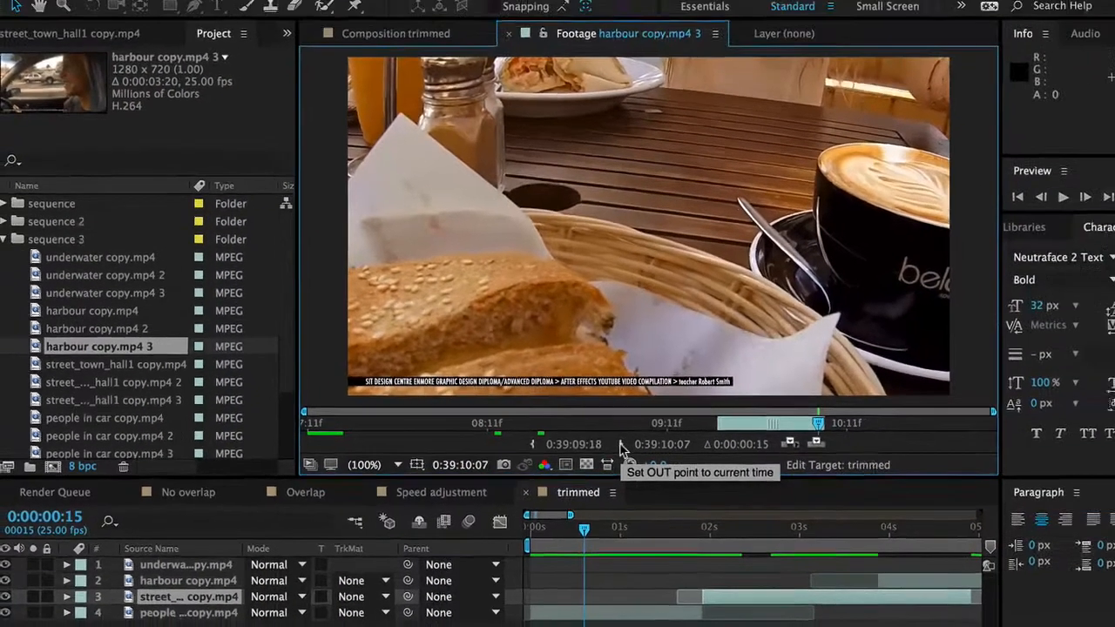
- Create a new composition named "multiple trim" with the existing default settings
key(super+n)
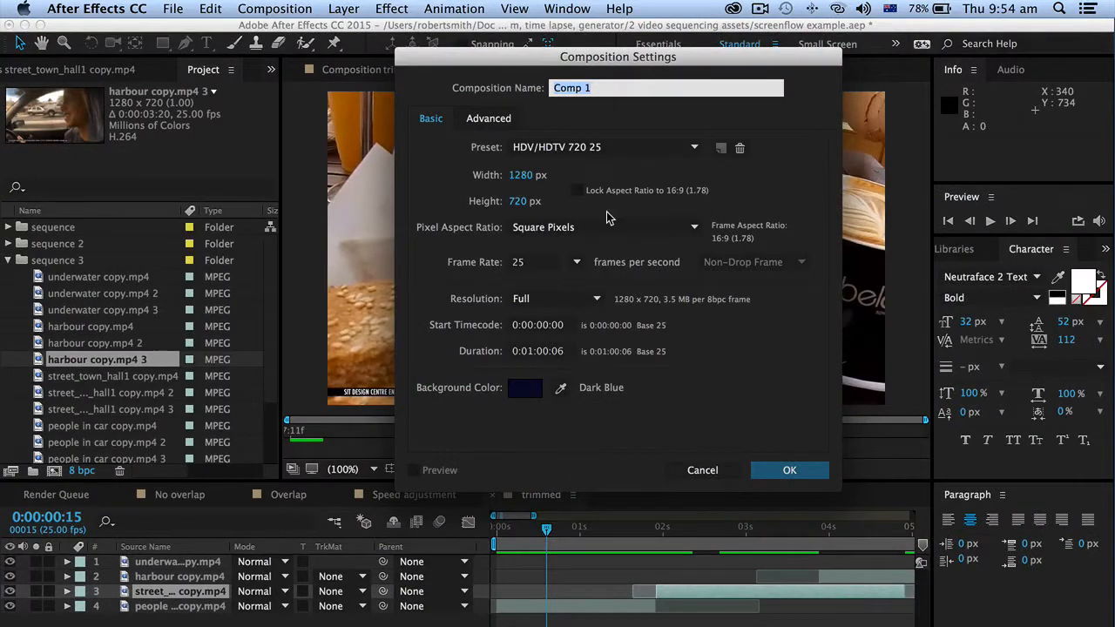
text(multiple trim)
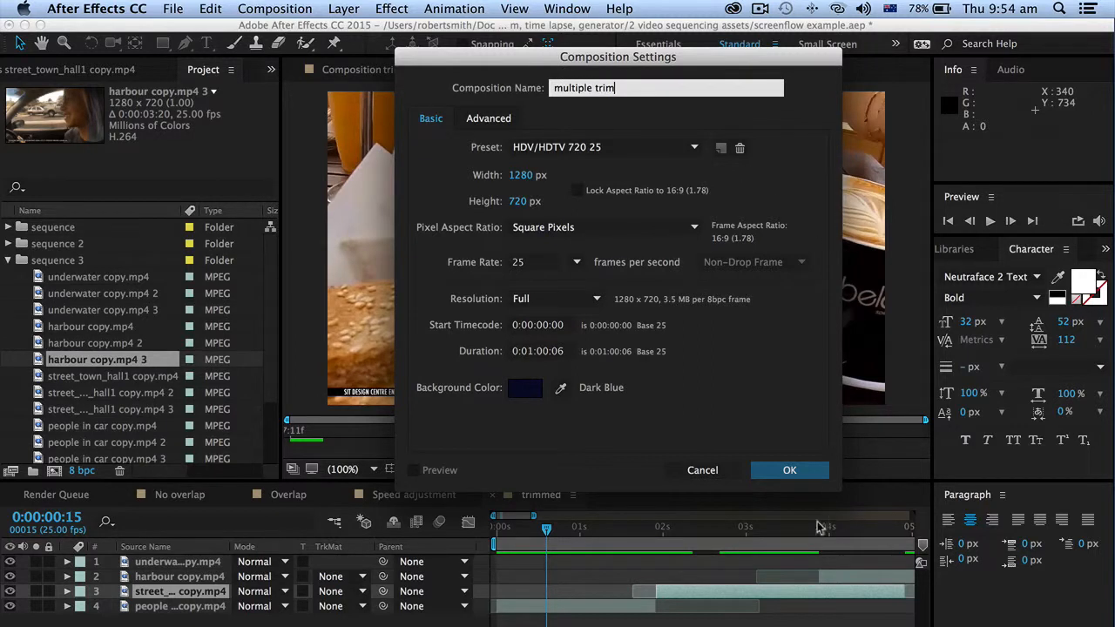
click(790, 471)
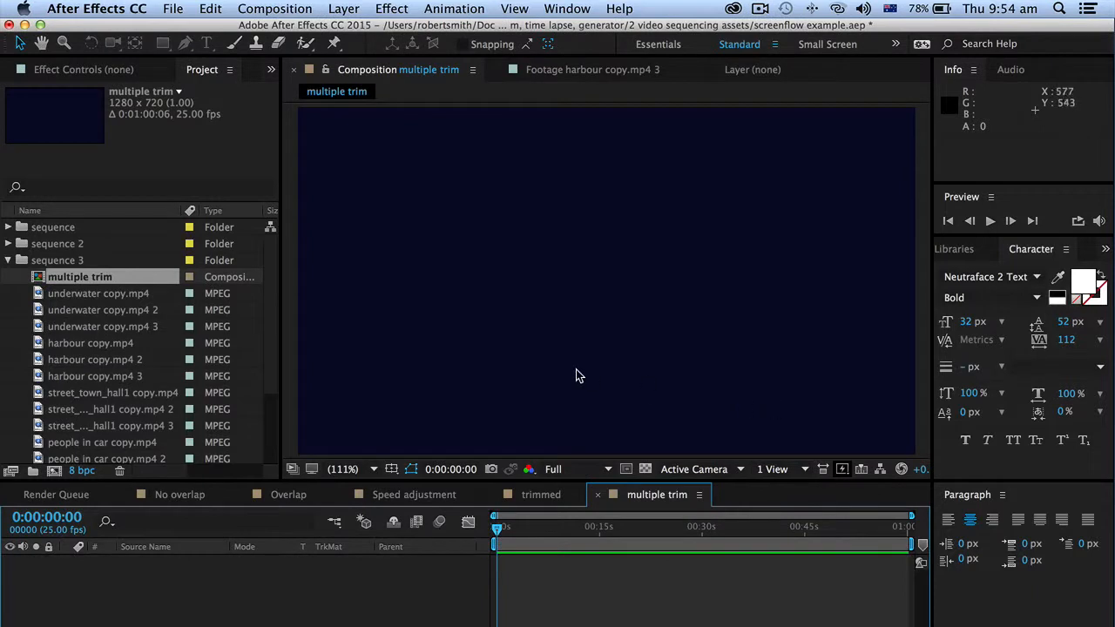
- Add the three underwater copies and three harbour copies from the sequence 3 folder to the multiple trim timeline
click(79, 297)
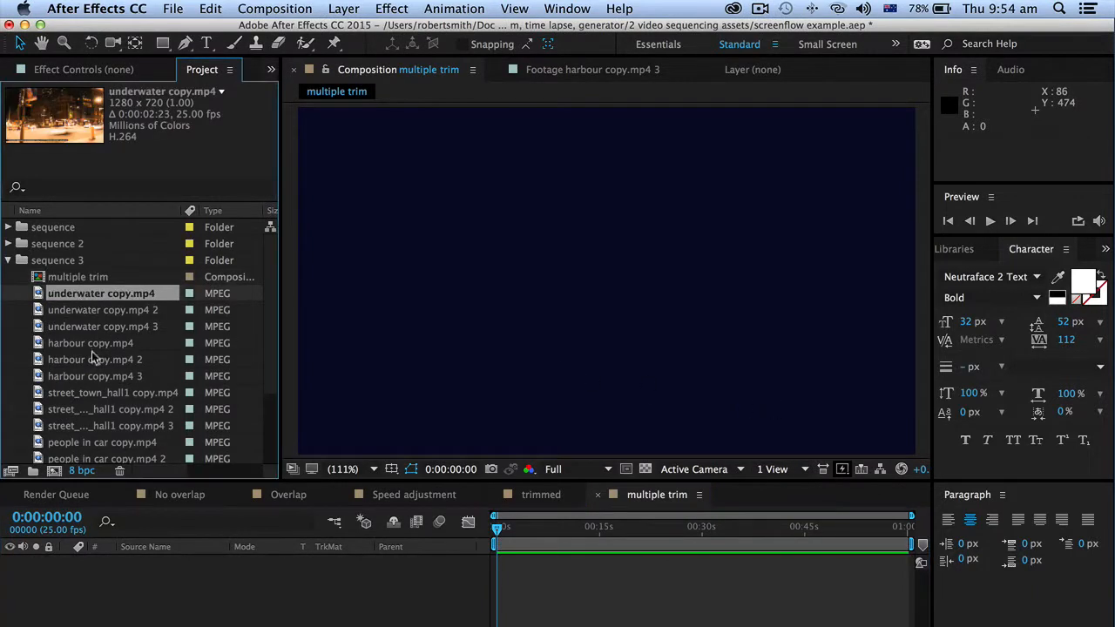
shift+click(82, 376)
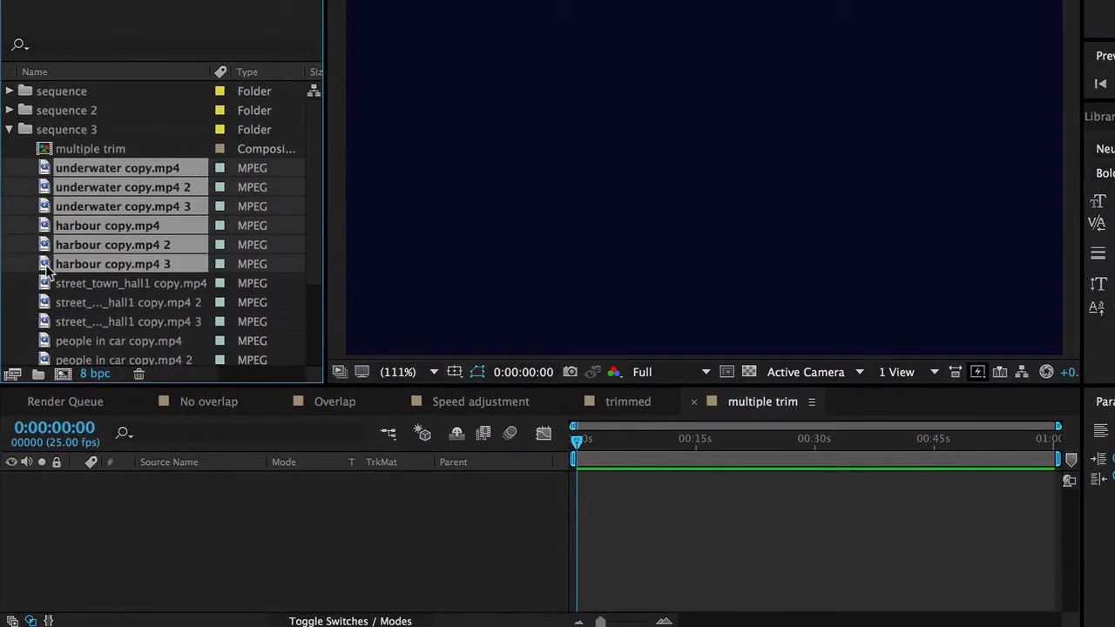
drag(48, 272, 187, 568)
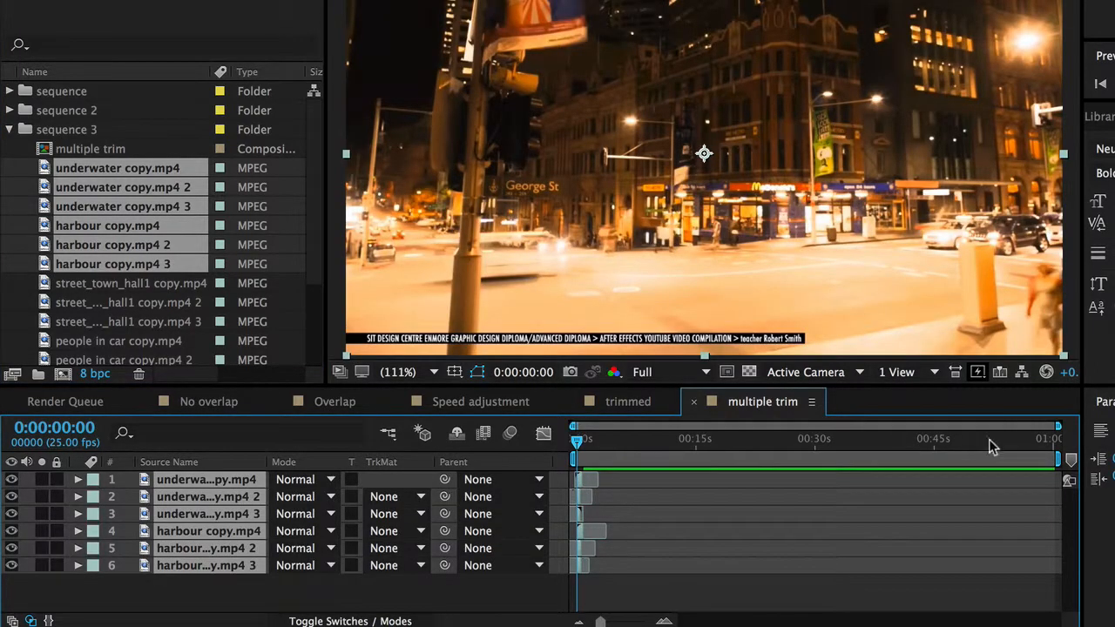
- Select the layers in the order 1, 6, 2, 5, 3, 4 and arrange them end to end with Sequence Layers, without overlap
drag(1056, 421, 706, 426)
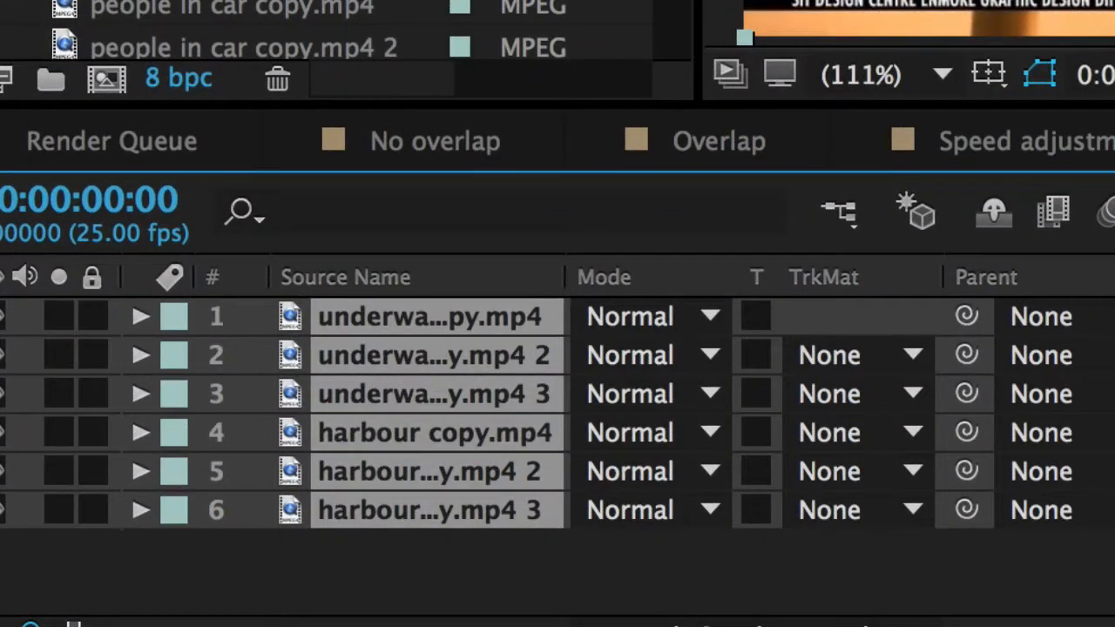
click(754, 543)
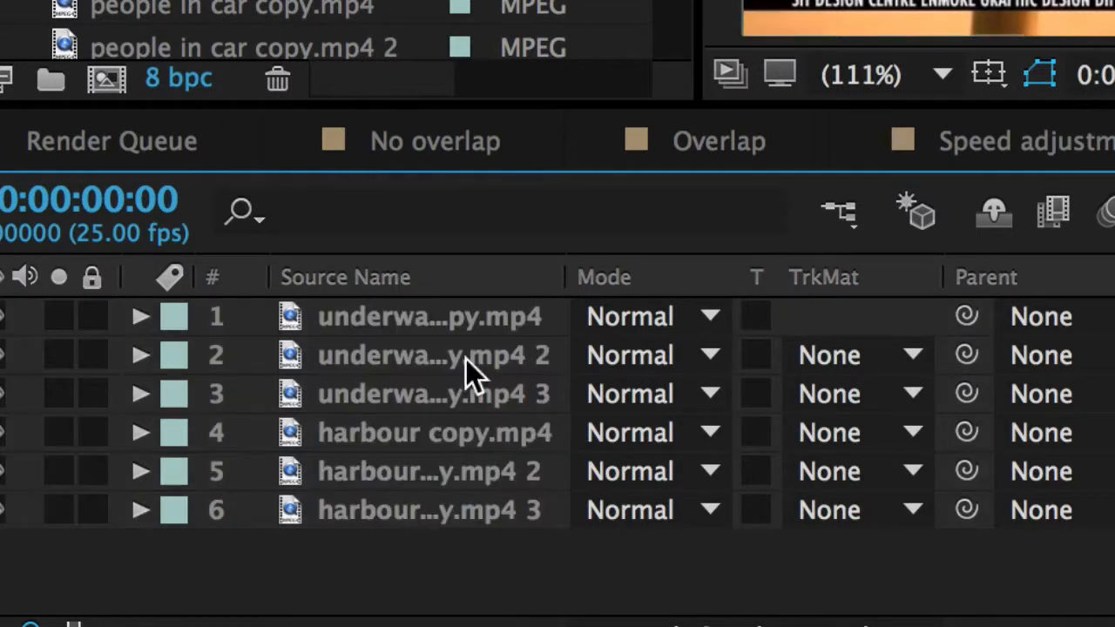
click(433, 315)
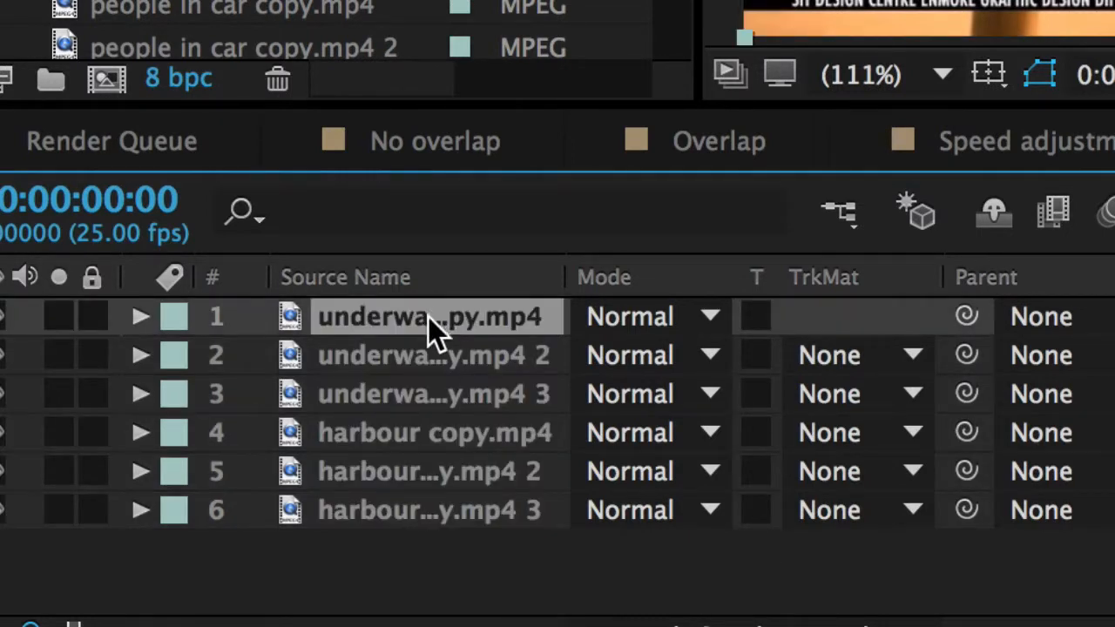
super+click(431, 509)
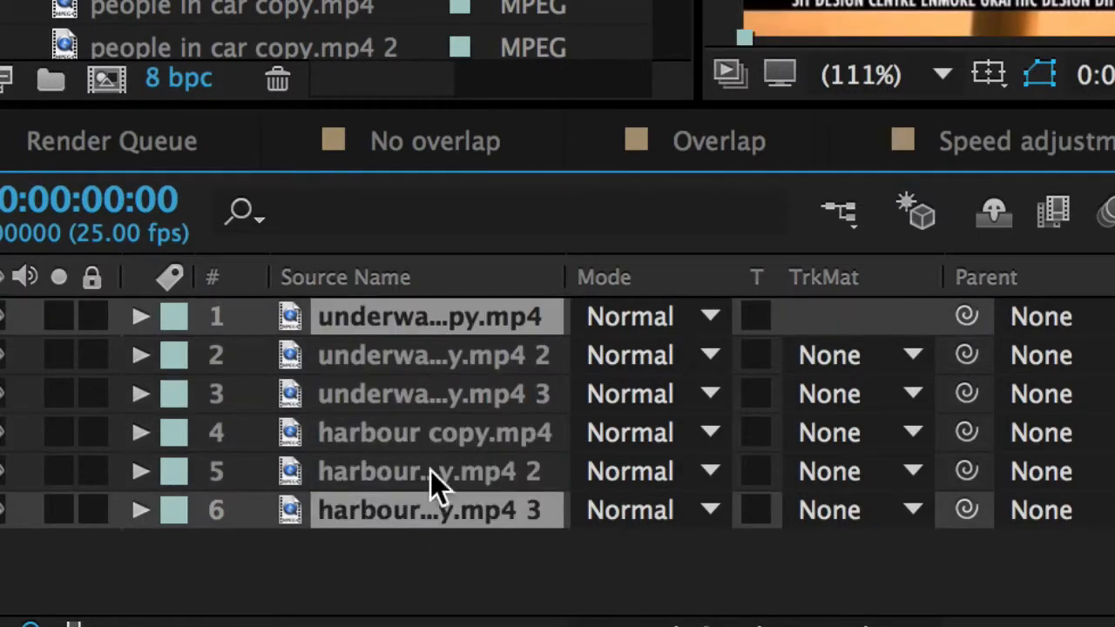
super+click(430, 355)
super+click(410, 471)
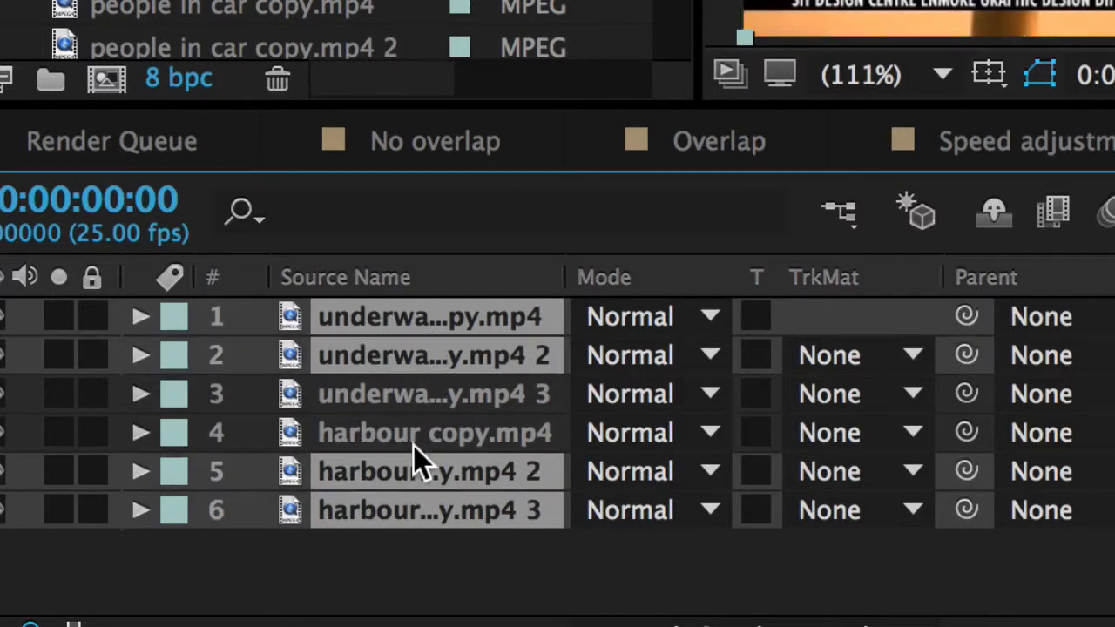
super+click(414, 383)
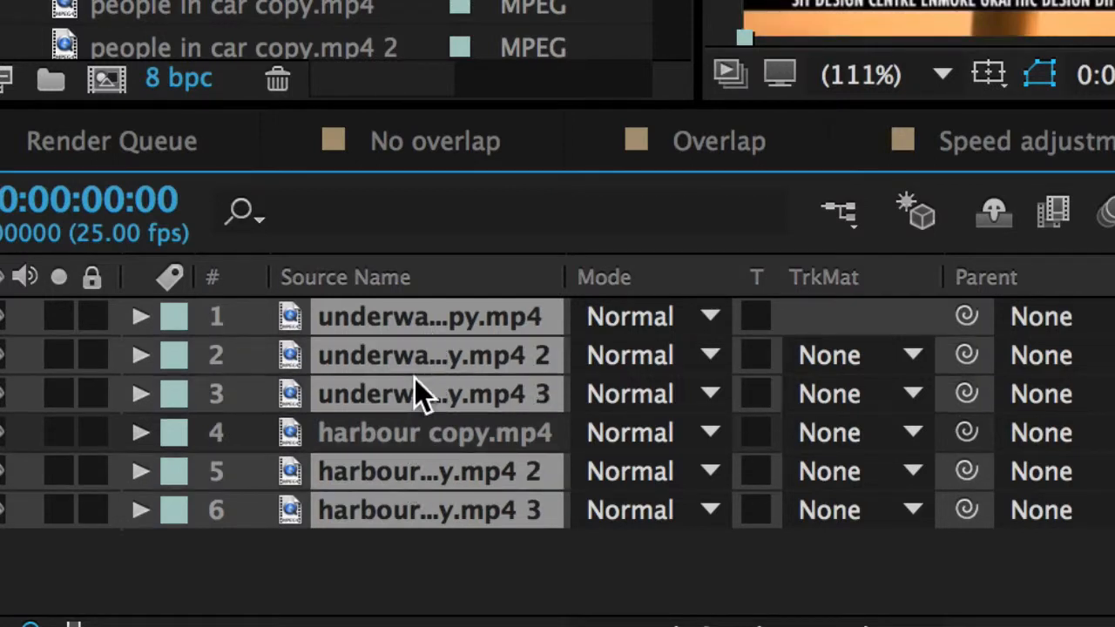
super+click(394, 445)
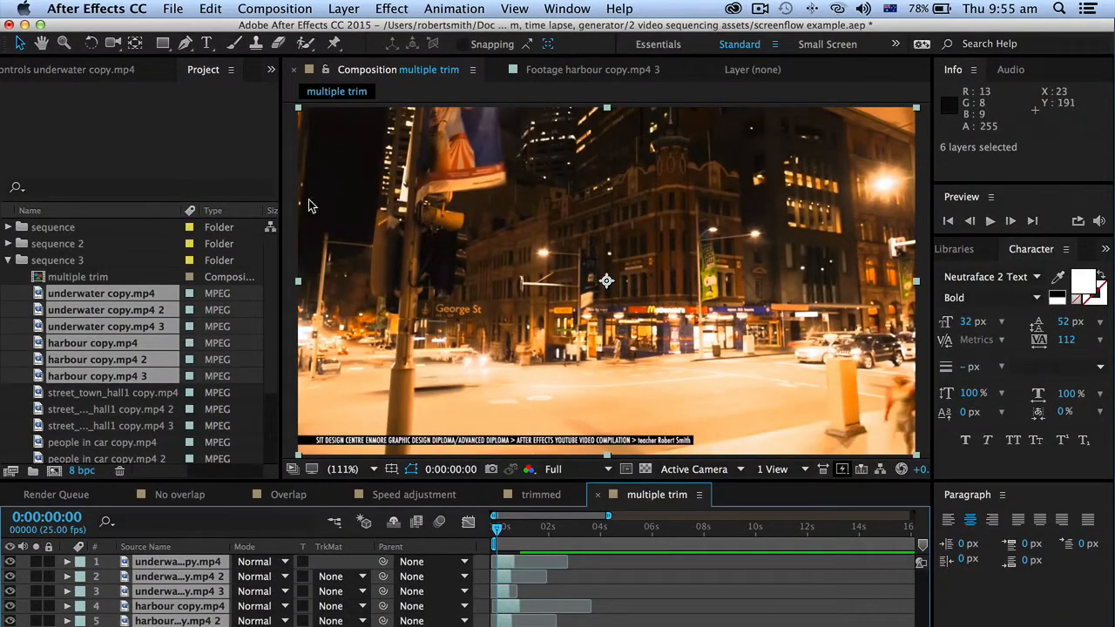
click(451, 9)
mouse_move(556, 172)
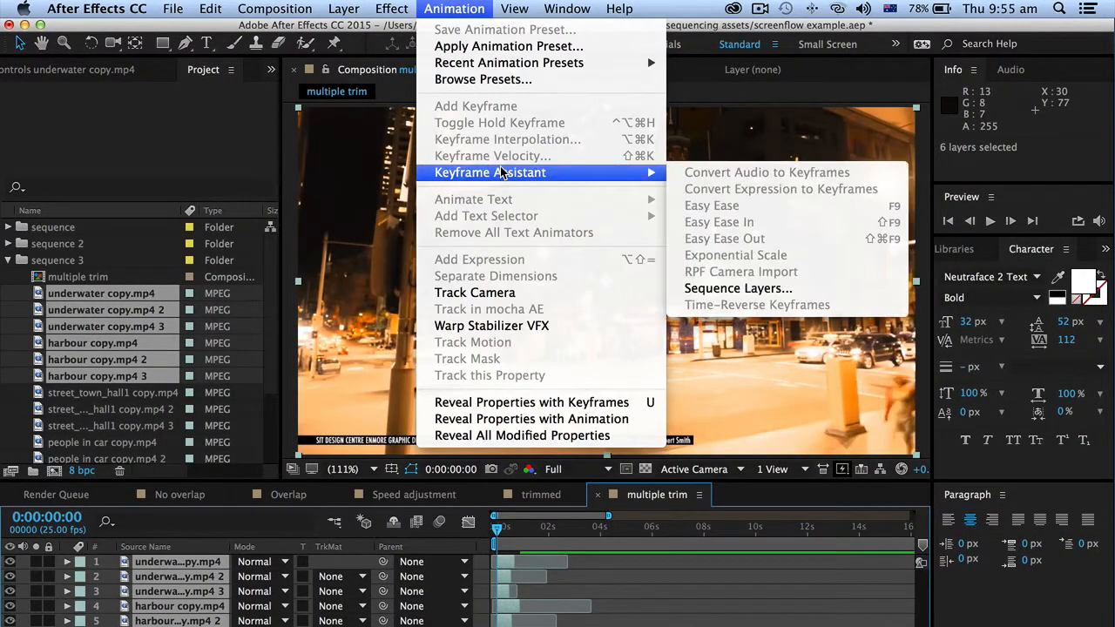
click(761, 288)
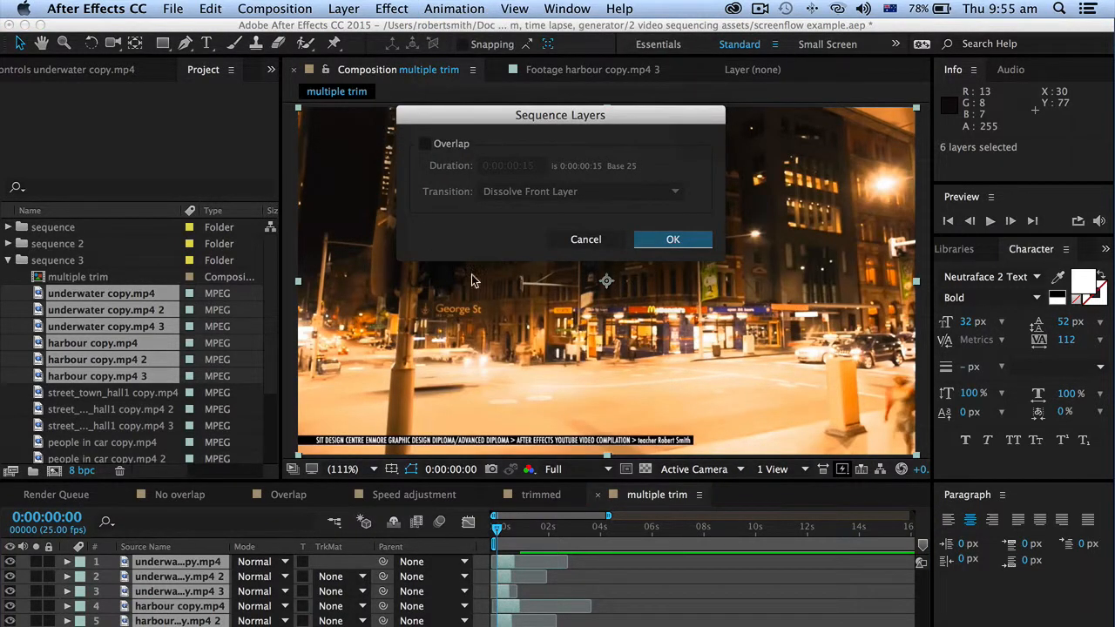
click(675, 242)
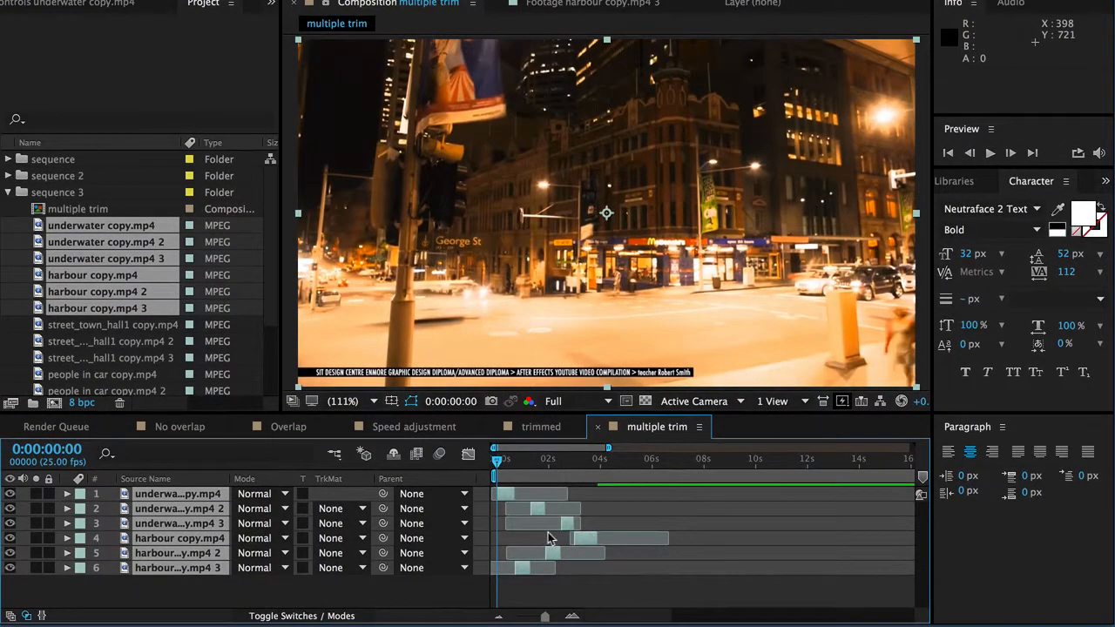
- Preview the sequenced clips in the multiple trim composition and return the current time to 0:00:00:00
key(space)
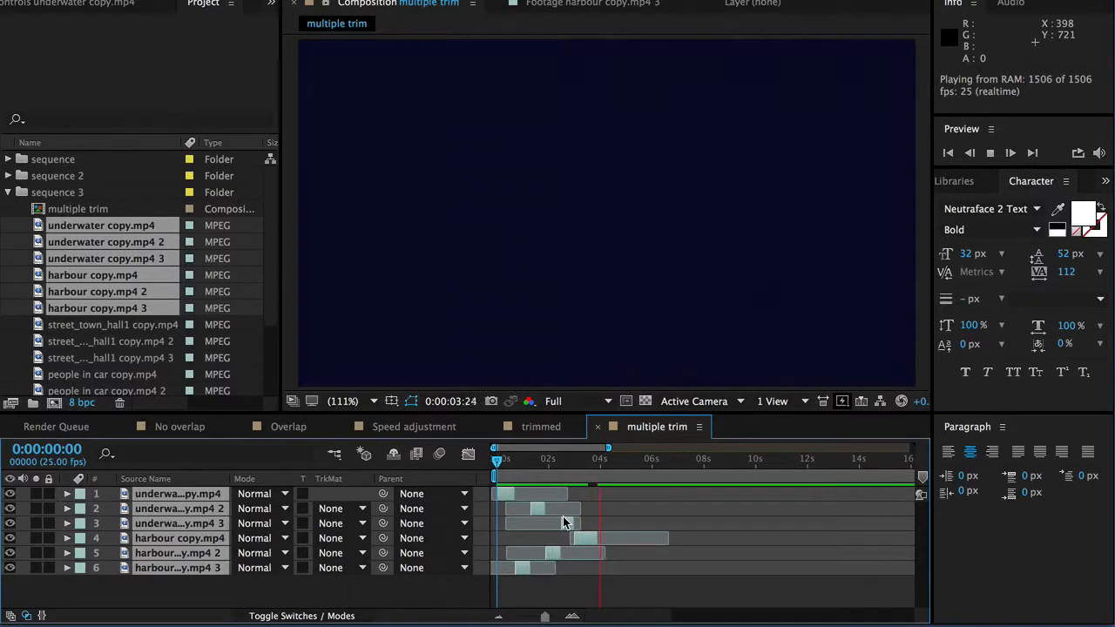
click(616, 462)
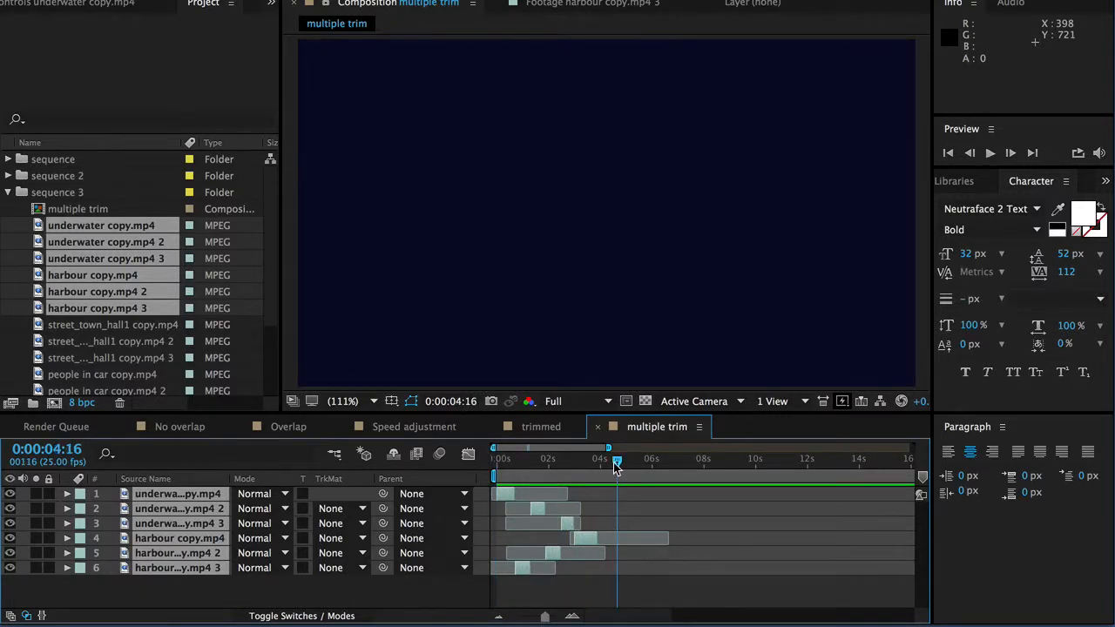
drag(616, 461, 495, 460)
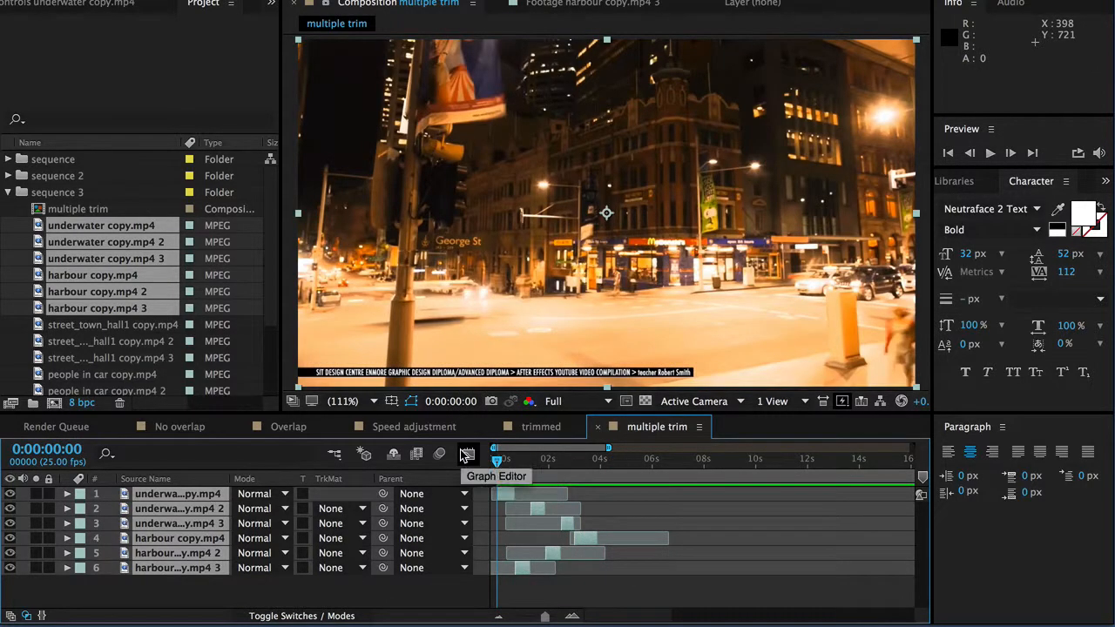